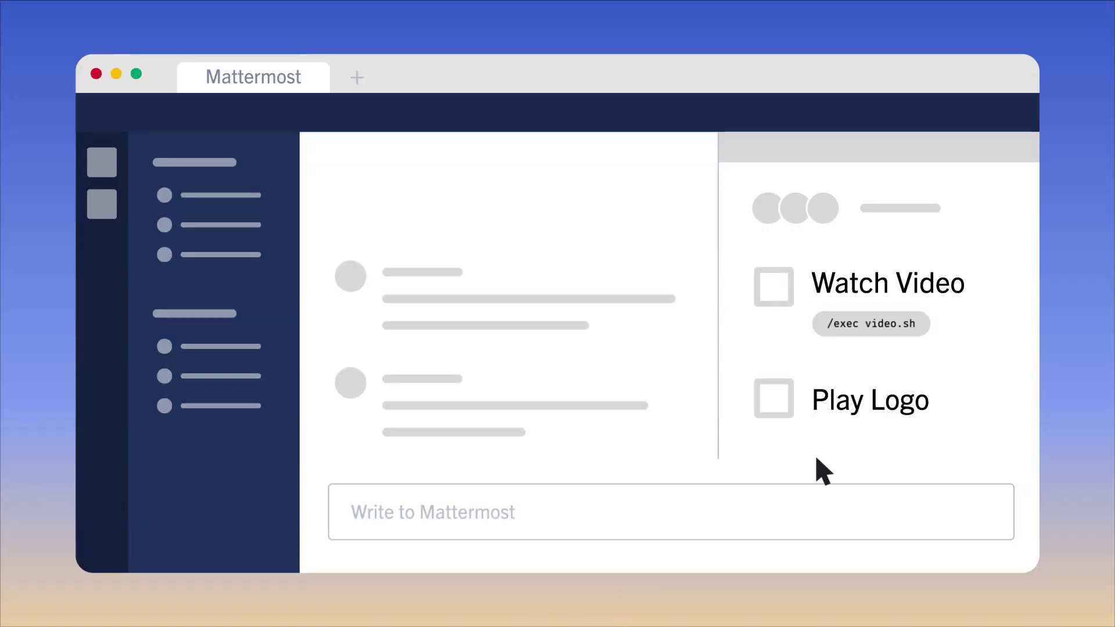
{"action": "left_click", "coordinate": [917, 324]}
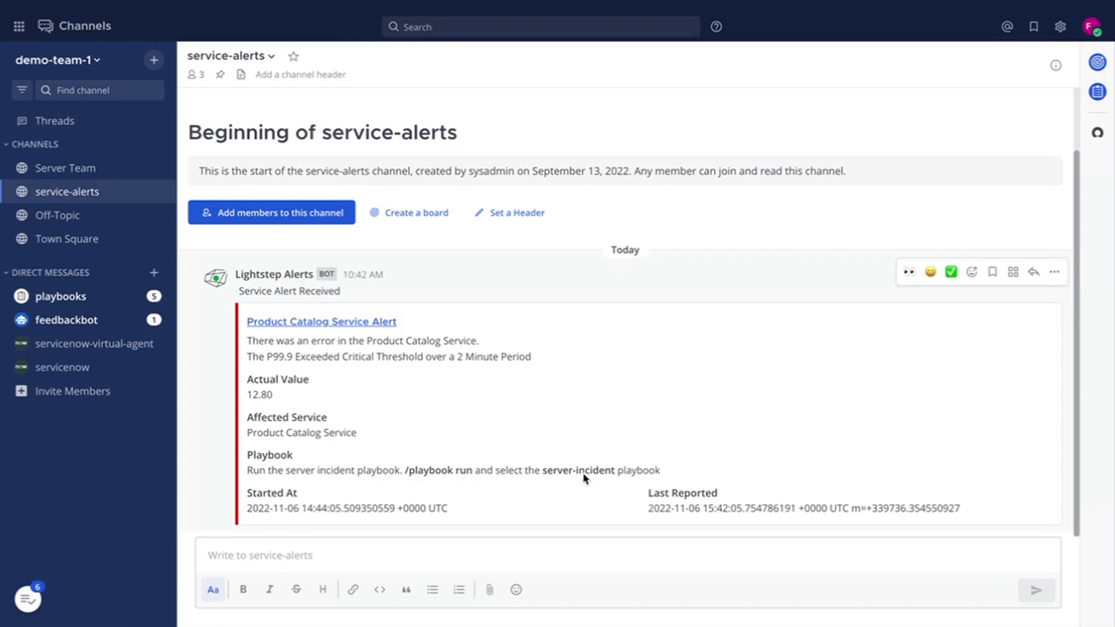
- Issue the /playbook run command in the service-alerts channel
{"action": "left_click", "coordinate": [437, 557]}
{"action": "type", "text": "/"}
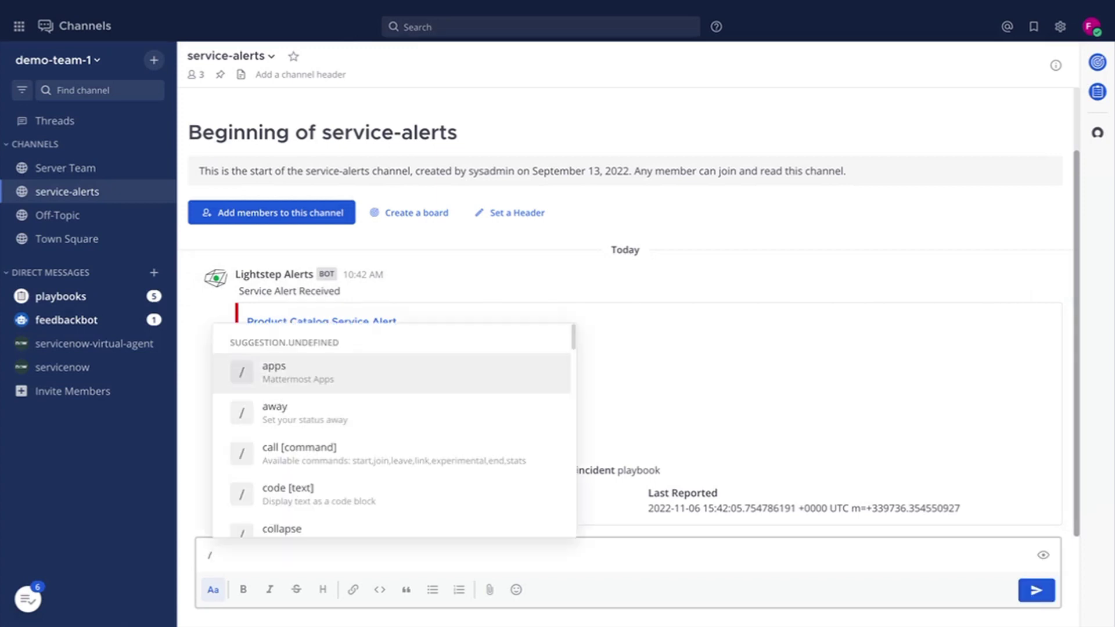
{"action": "type", "text": "play"}
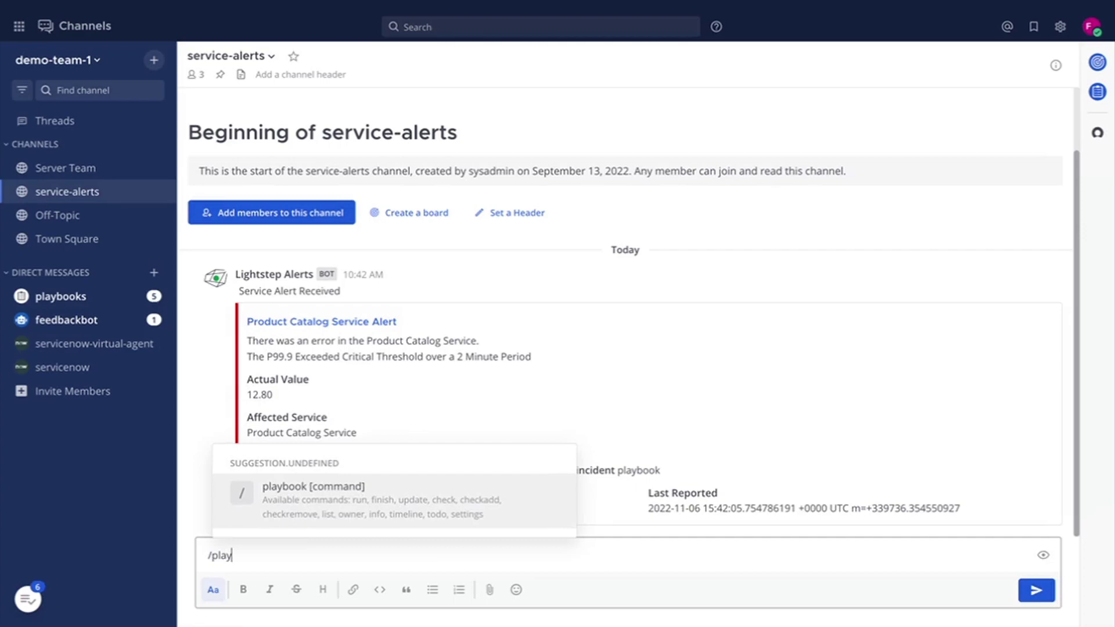
{"action": "type", "text": "book run"}
{"action": "key", "text": "Return"}
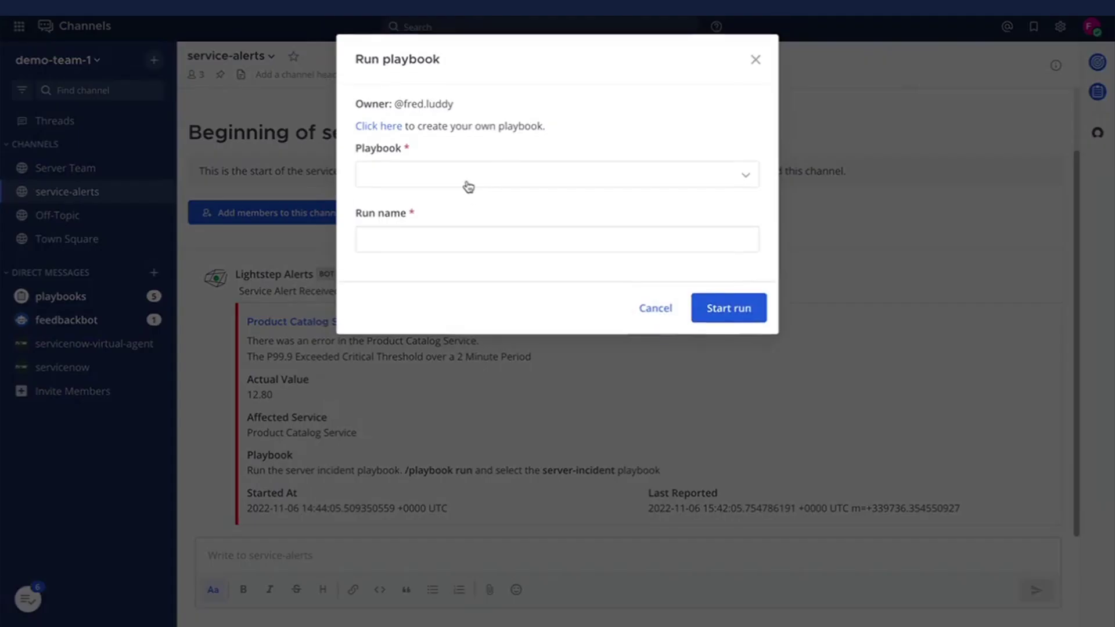
- Start a run of the server-incident playbook named "Product Catalog Incident"
{"action": "left_click", "coordinate": [468, 186]}
{"action": "left_click", "coordinate": [462, 205]}
{"action": "left_click", "coordinate": [456, 246]}
{"action": "type", "text": "Product"}
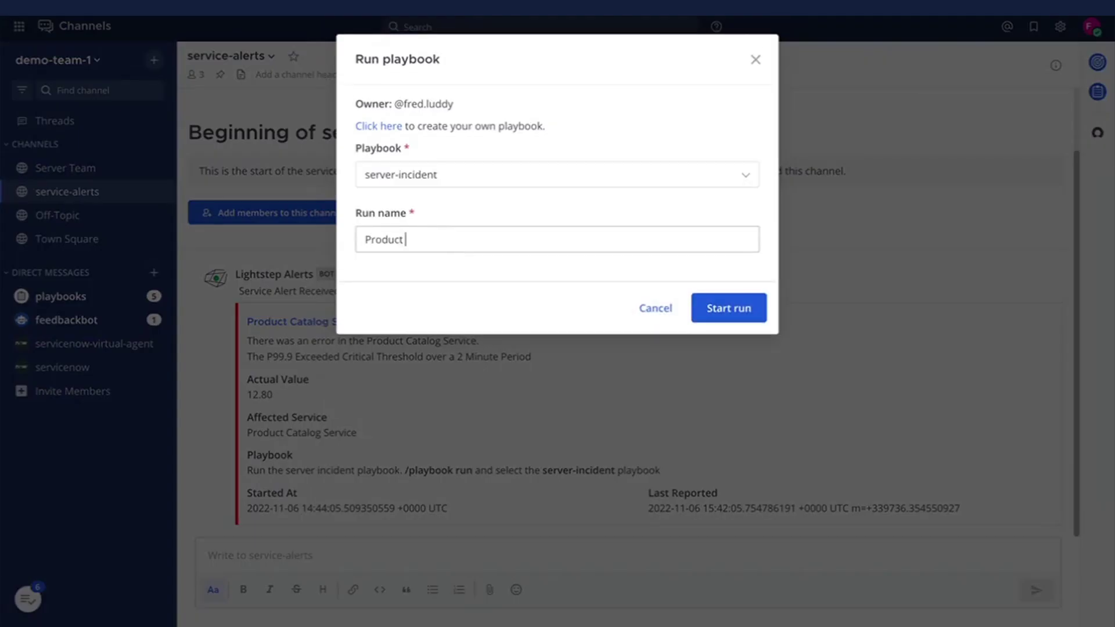
{"action": "type", "text": " Catalog Incident"}
{"action": "left_click", "coordinate": [739, 320]}
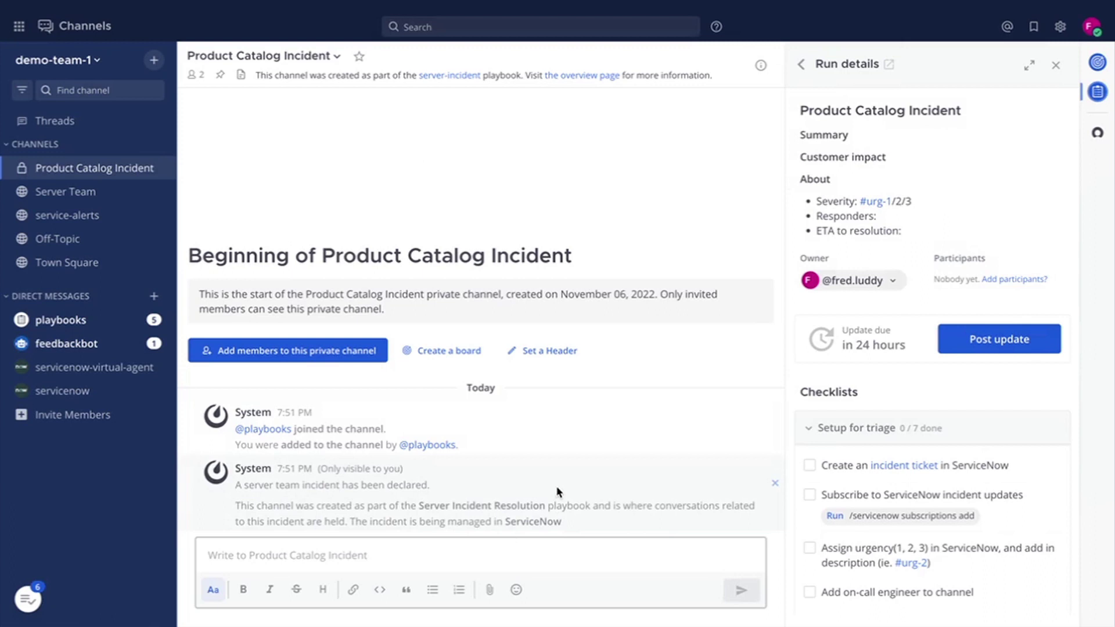
- Open the new ServiceNow incident form from the triage checklist's incident ticket link and fill in the caller
{"action": "scroll", "coordinate": [836, 444], "scroll_direction": "down", "scroll_amount": 4}
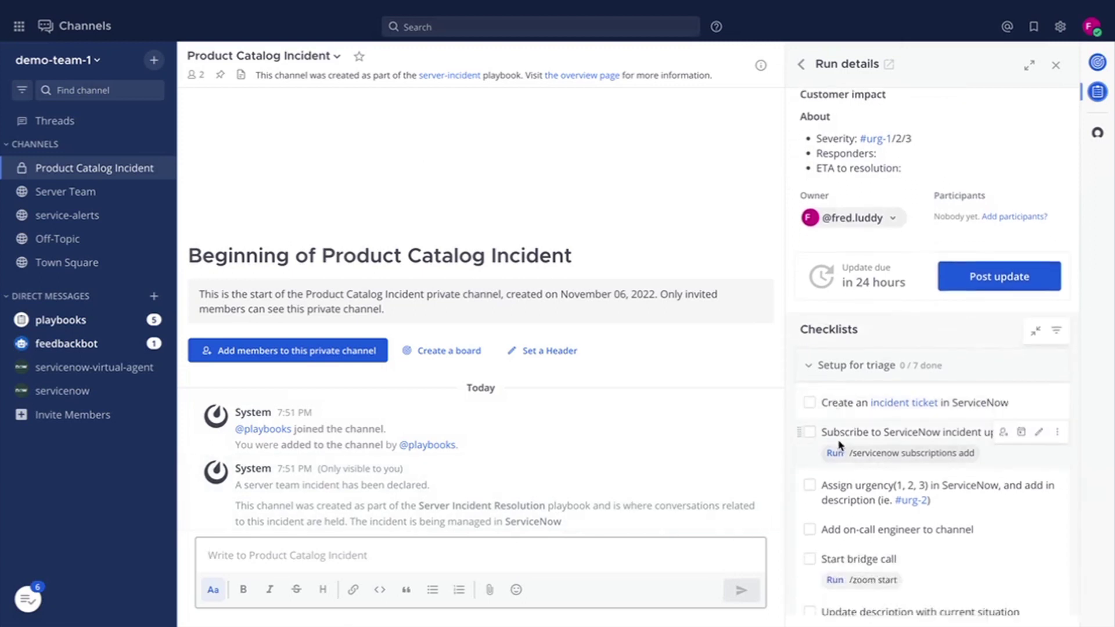
{"action": "scroll", "coordinate": [838, 445], "scroll_direction": "down", "scroll_amount": 2}
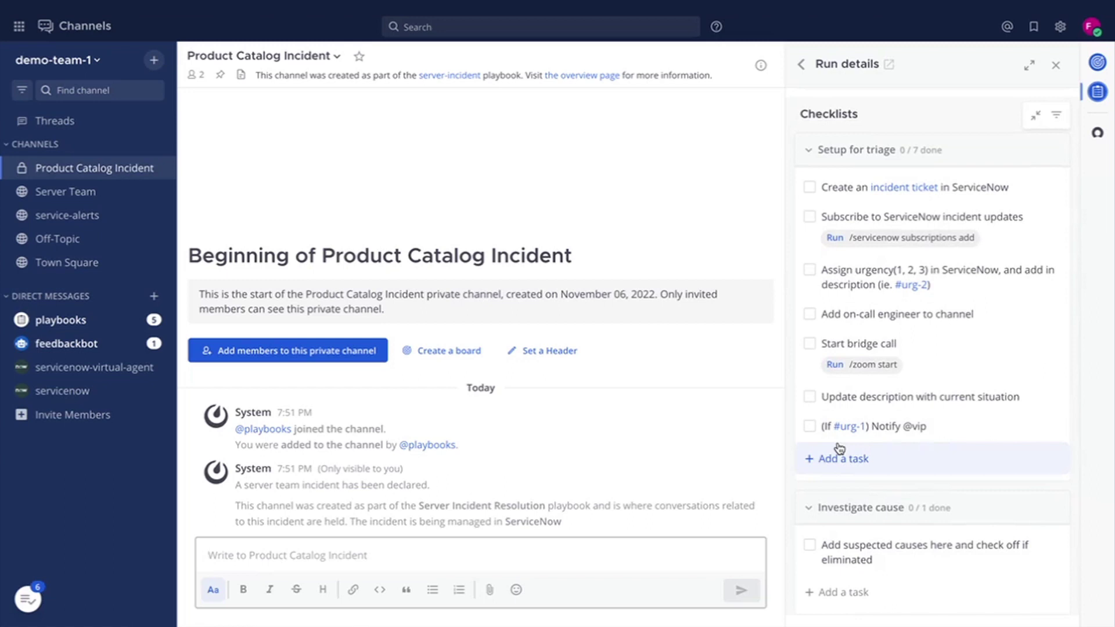
{"action": "left_click", "coordinate": [903, 192]}
{"action": "left_click", "coordinate": [290, 133]}
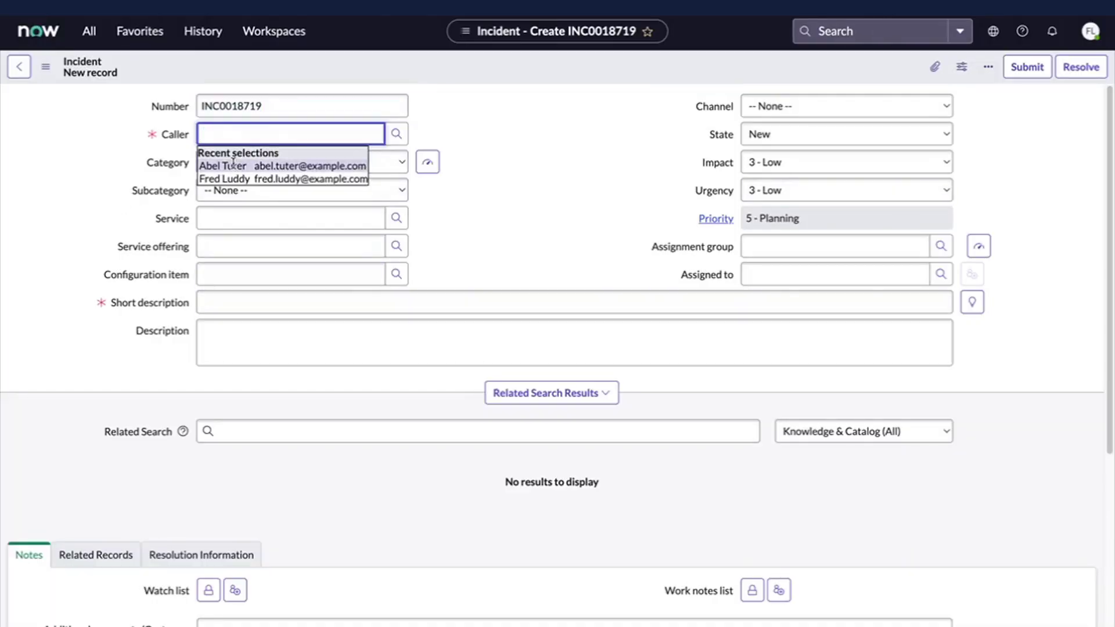
{"action": "left_click", "coordinate": [244, 247]}
- Set both the impact and the urgency of the new incident to 2 - Medium
{"action": "left_click", "coordinate": [847, 162]}
{"action": "left_click", "coordinate": [772, 145]}
{"action": "left_click", "coordinate": [846, 190]}
{"action": "left_click", "coordinate": [773, 170]}
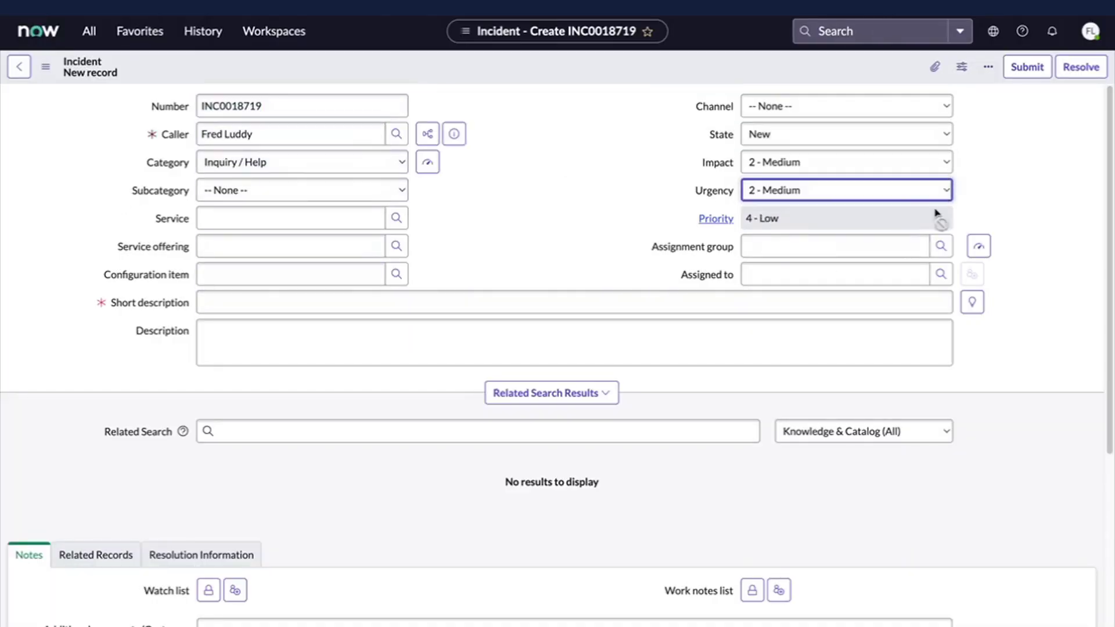
- Submit the incident with short description "Product Catalog Service has been degraded" and mark the Mattermost ticket-creation task as done
{"action": "left_click", "coordinate": [360, 302]}
{"action": "type", "text": "Product Cata"}
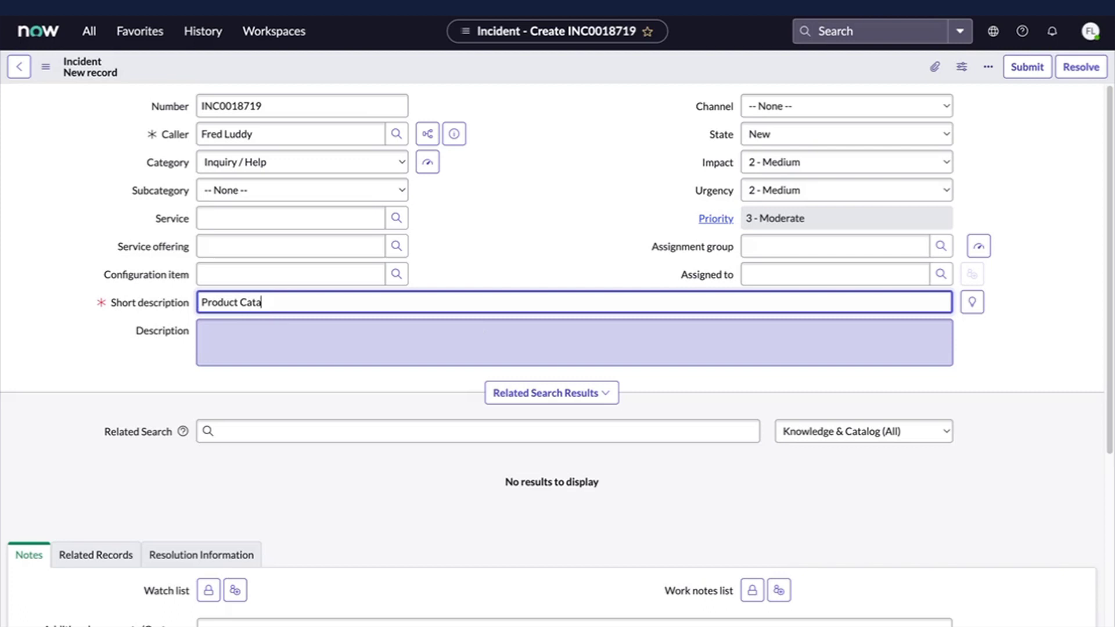
{"action": "type", "text": "log Service has been degraded"}
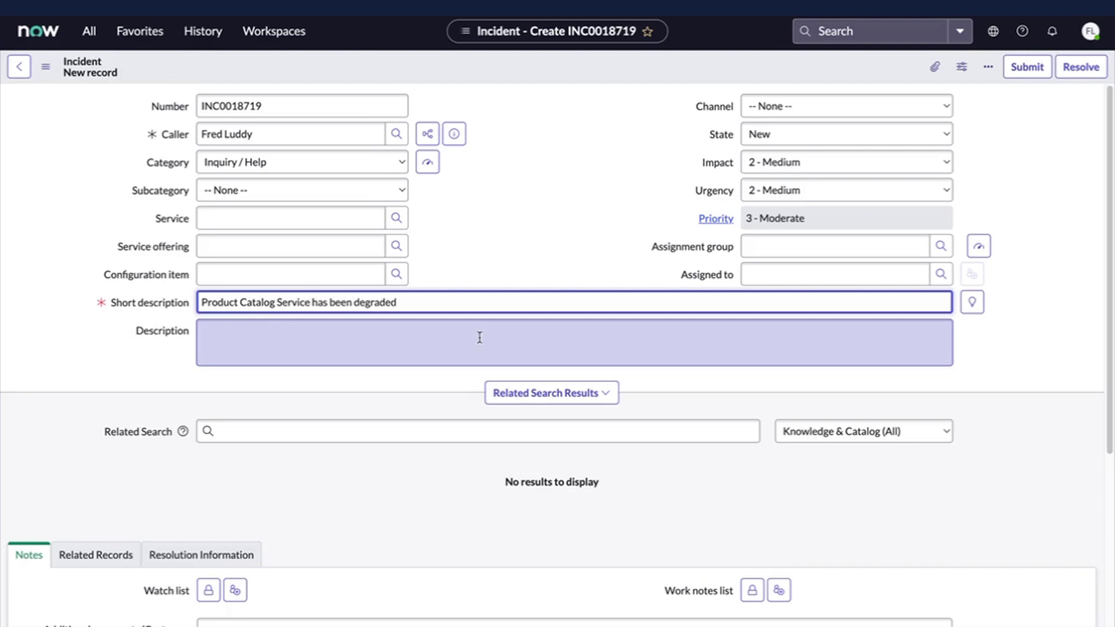
{"action": "left_click", "coordinate": [1024, 71]}
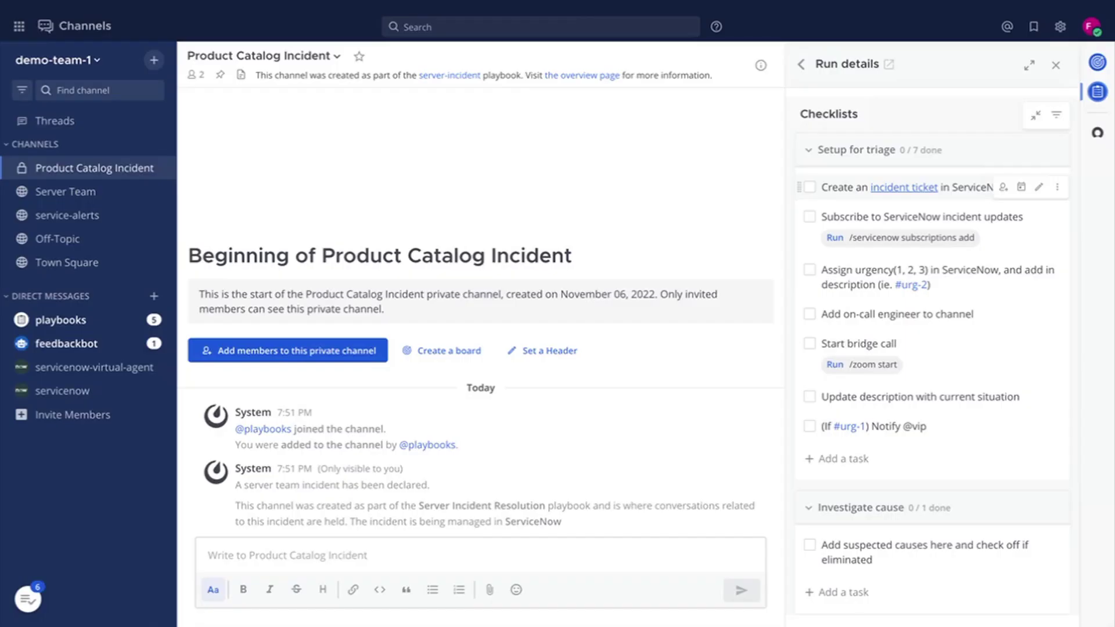
{"action": "left_click", "coordinate": [810, 187]}
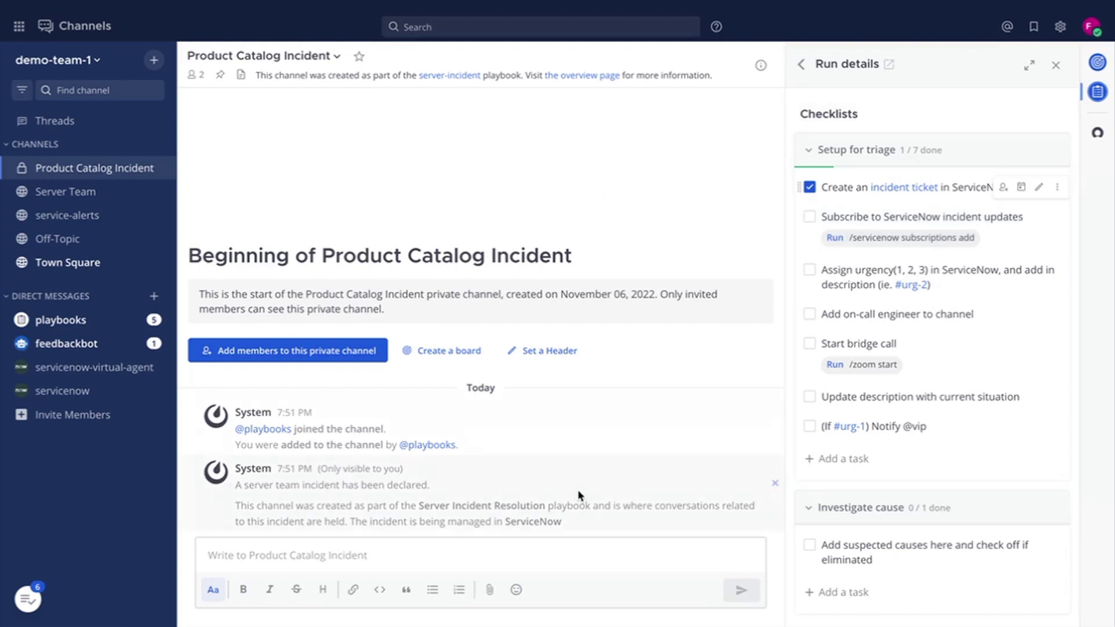
- Begin a ServiceNow subscription for the Product Catalog Incident channel as a Record subscription with record type Incident
{"action": "left_click", "coordinate": [835, 237]}
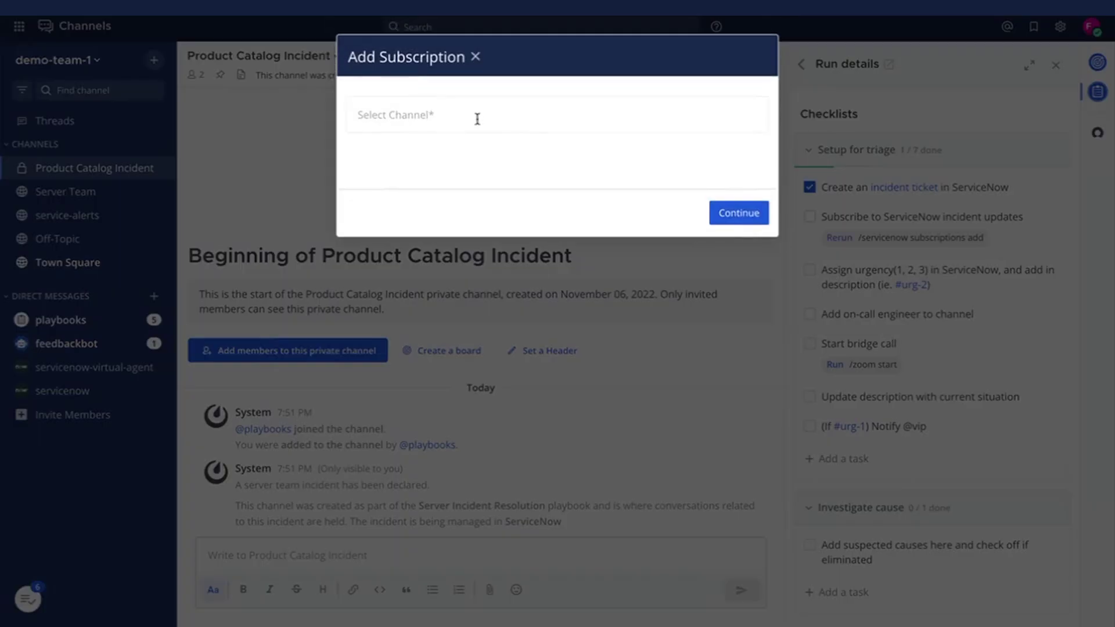
{"action": "left_click", "coordinate": [477, 119]}
{"action": "left_click", "coordinate": [472, 182]}
{"action": "left_click", "coordinate": [739, 213]}
{"action": "left_click", "coordinate": [455, 116]}
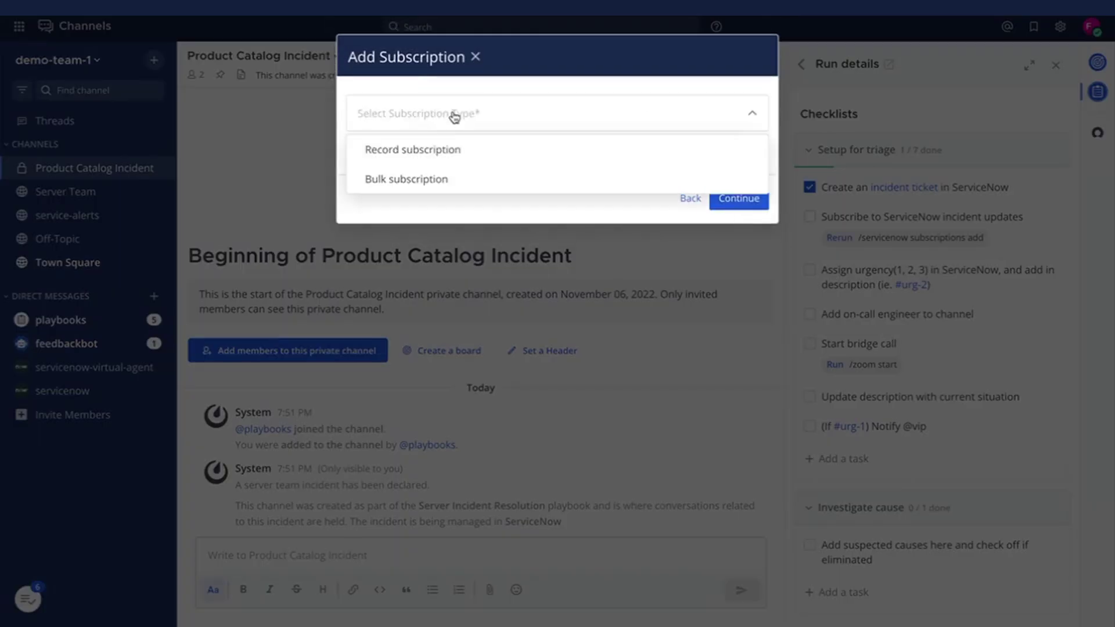
{"action": "left_click", "coordinate": [438, 149]}
{"action": "left_click", "coordinate": [736, 199]}
{"action": "left_click", "coordinate": [468, 114]}
{"action": "left_click", "coordinate": [441, 150]}
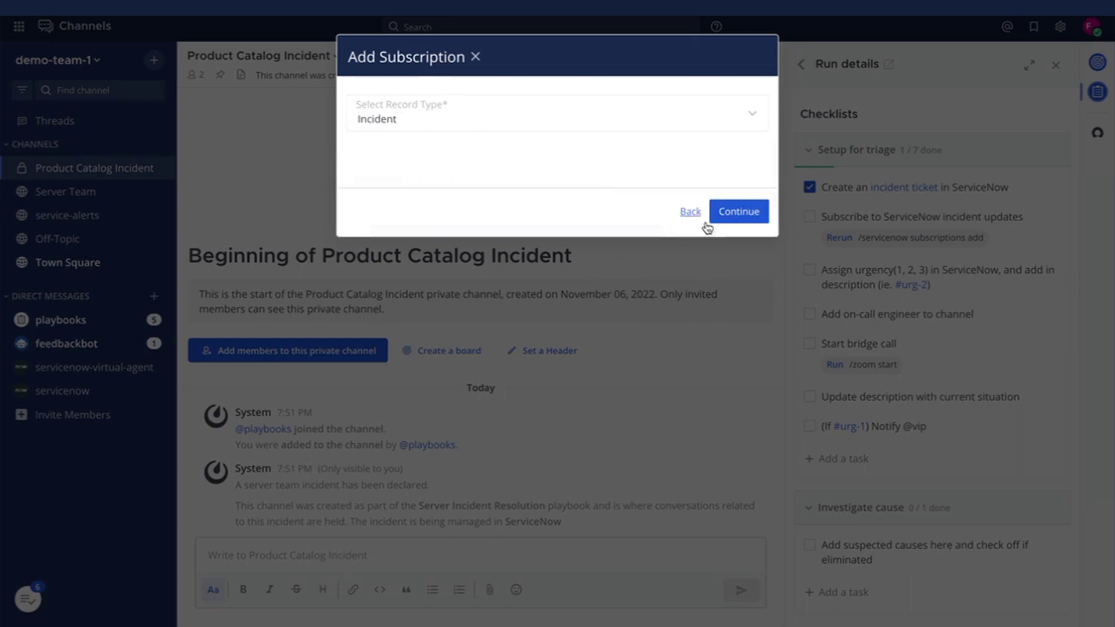
- Search the incident records for "catalog" and choose "Product Catalog Service has been degraded" as the subscribed record
{"action": "left_click", "coordinate": [712, 218]}
{"action": "left_click", "coordinate": [468, 114]}
{"action": "type", "text": "catalog"}
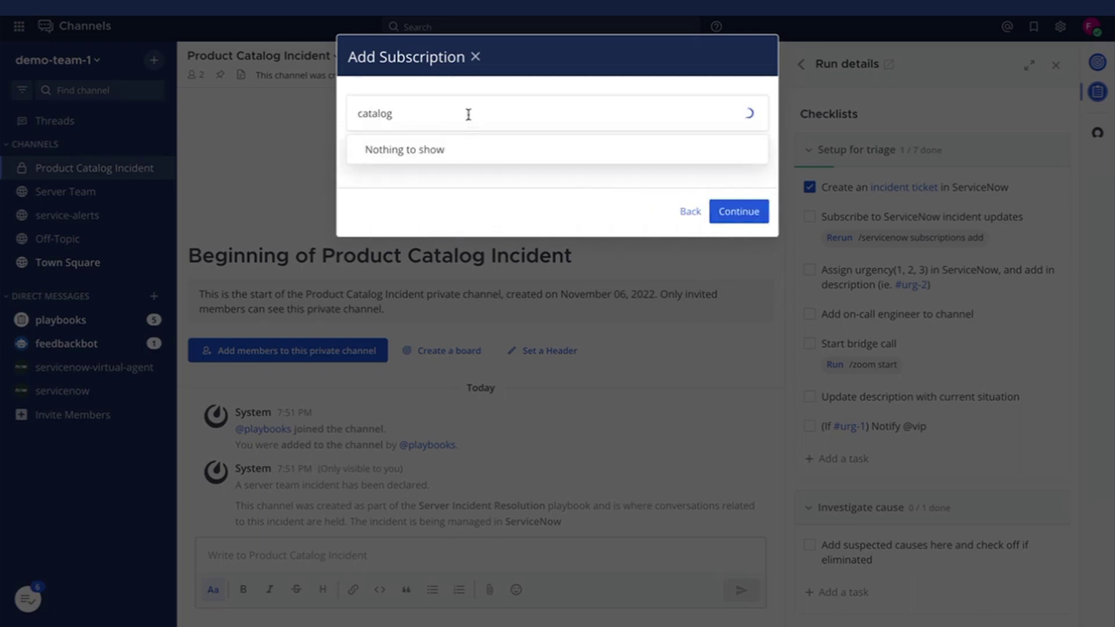
{"action": "left_click", "coordinate": [517, 153]}
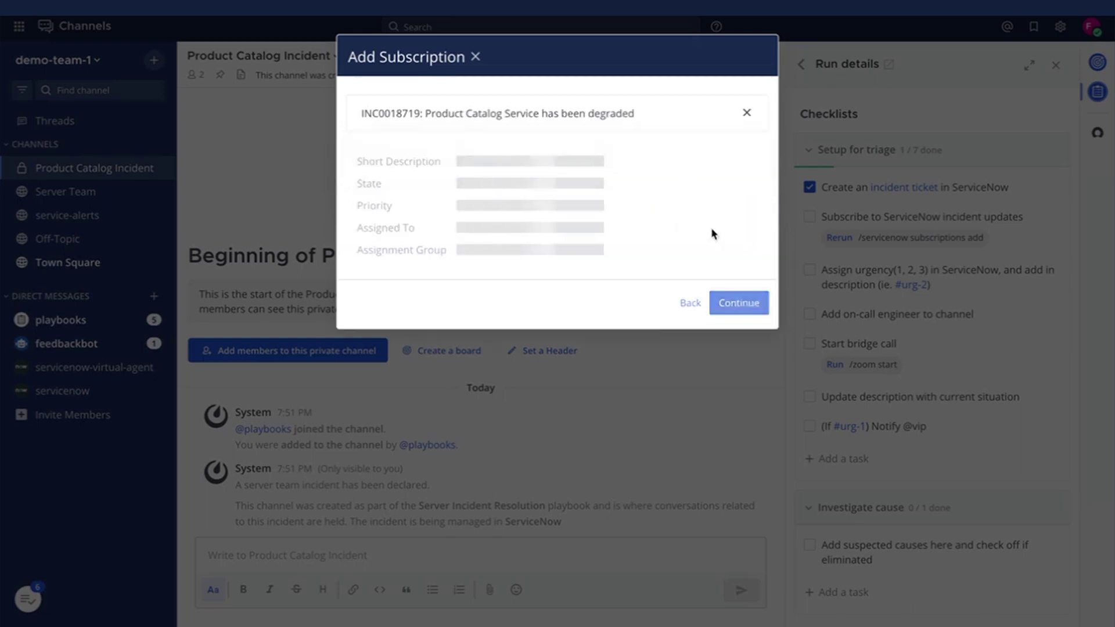
{"action": "left_click", "coordinate": [739, 302]}
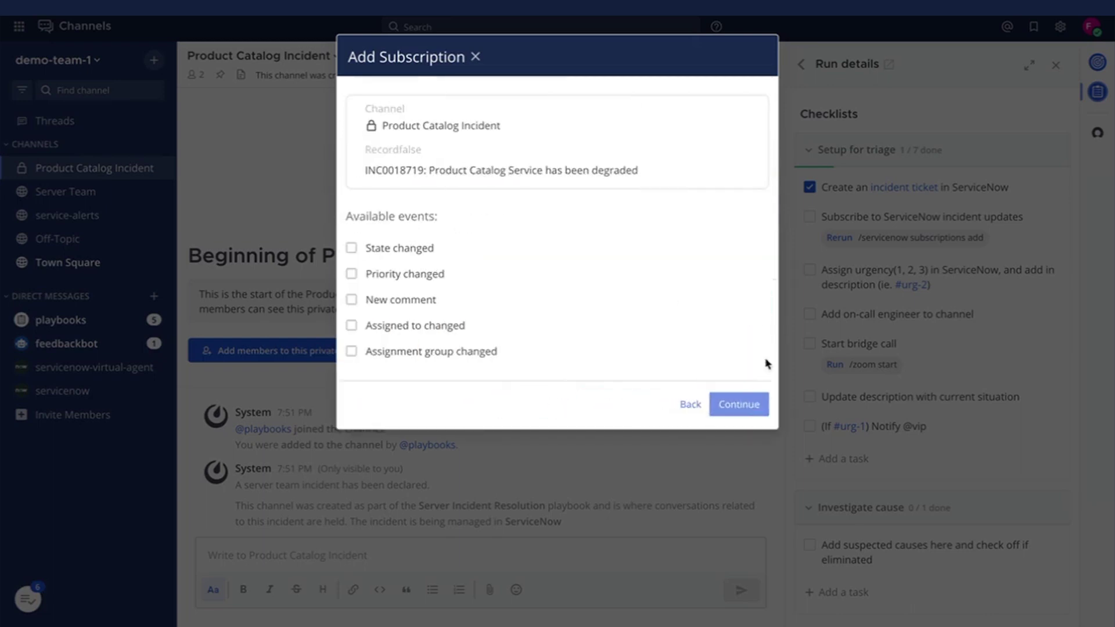
- Enable the state, priority, new comment, assigned to and assignment group events, and save the subscription
{"action": "left_click", "coordinate": [353, 249]}
{"action": "left_click", "coordinate": [352, 274]}
{"action": "left_click", "coordinate": [352, 299]}
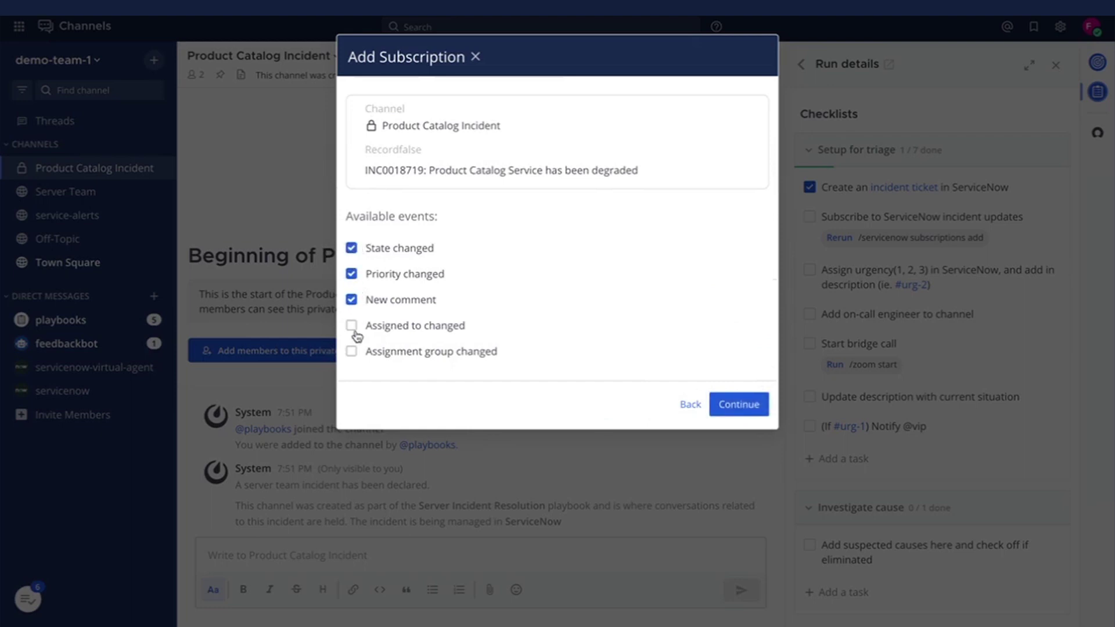
{"action": "left_click", "coordinate": [352, 325]}
{"action": "left_click", "coordinate": [352, 352]}
{"action": "left_click", "coordinate": [752, 410]}
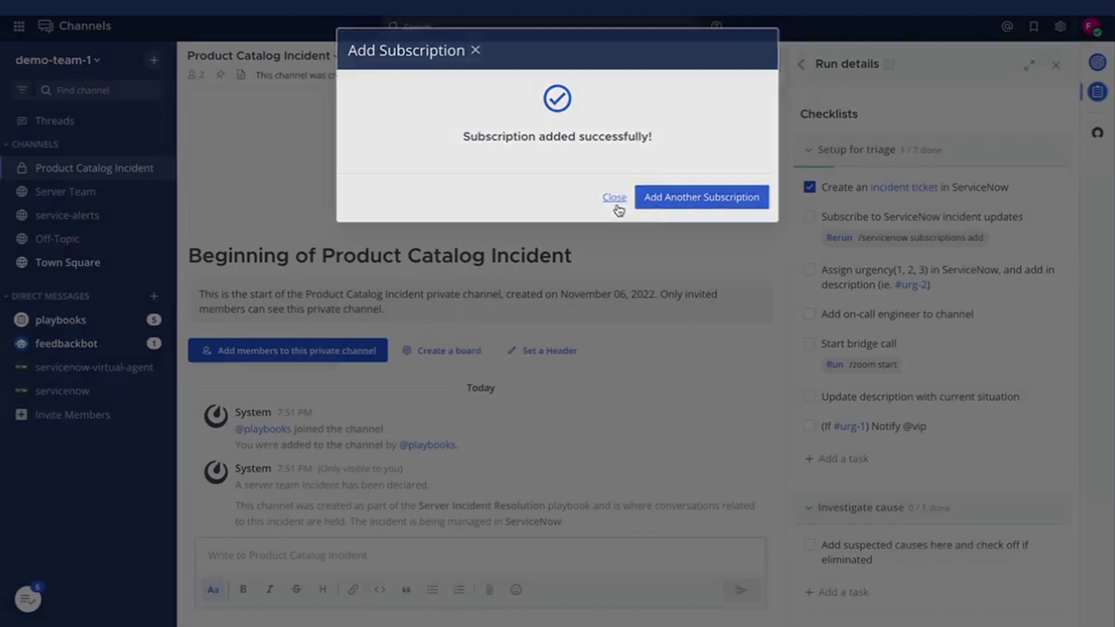
{"action": "left_click", "coordinate": [616, 204]}
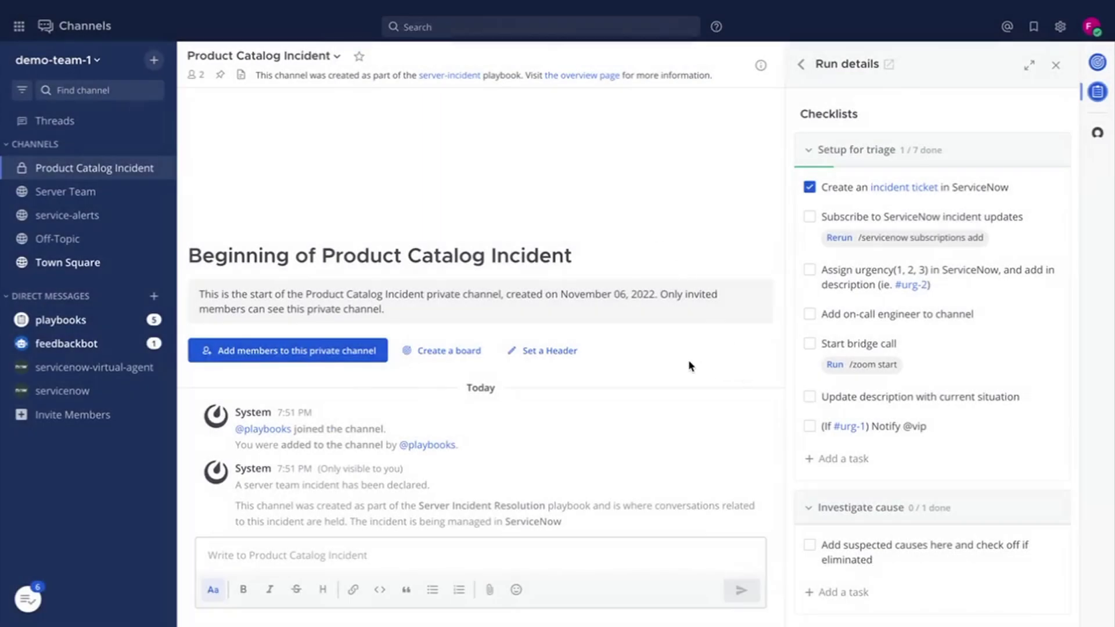
{"action": "left_click", "coordinate": [810, 217]}
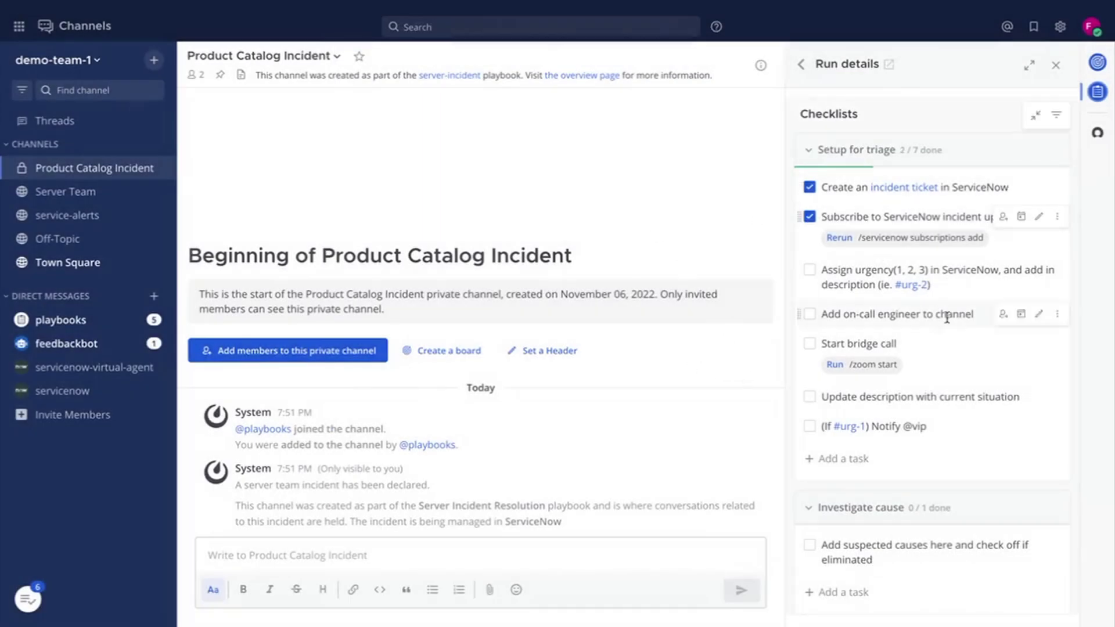
{"action": "left_click", "coordinate": [810, 271]}
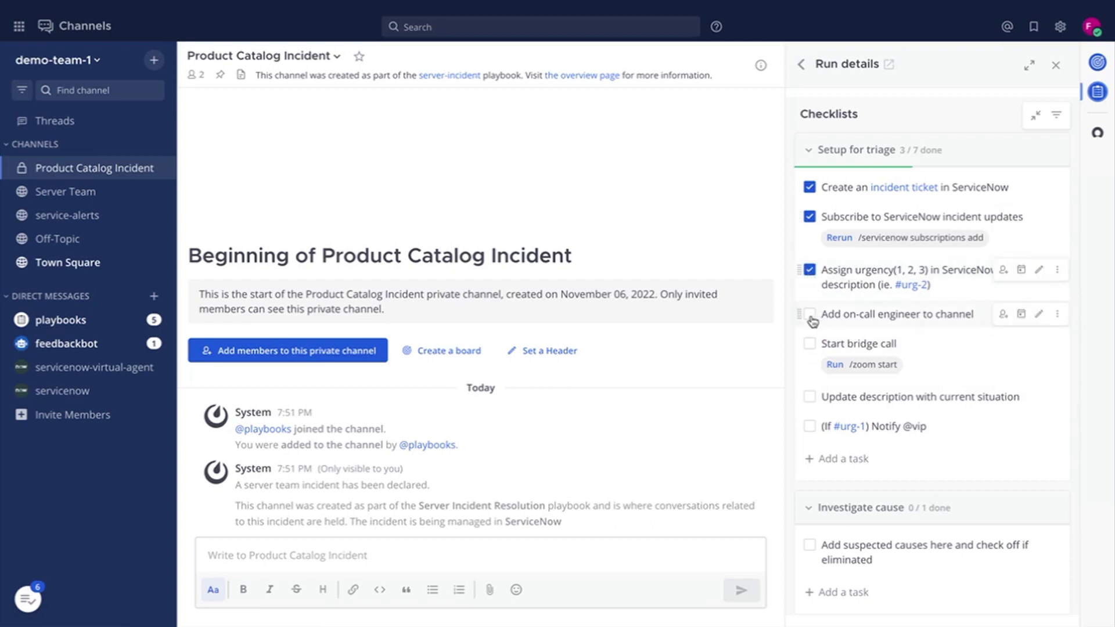
{"action": "left_click", "coordinate": [810, 316]}
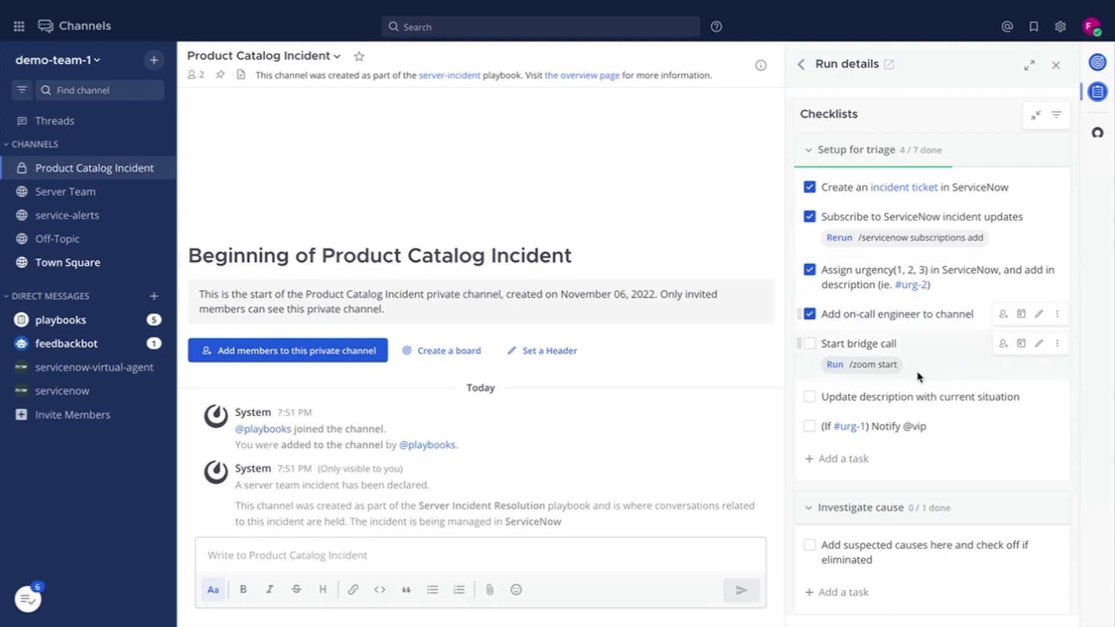
{"action": "left_click", "coordinate": [810, 344]}
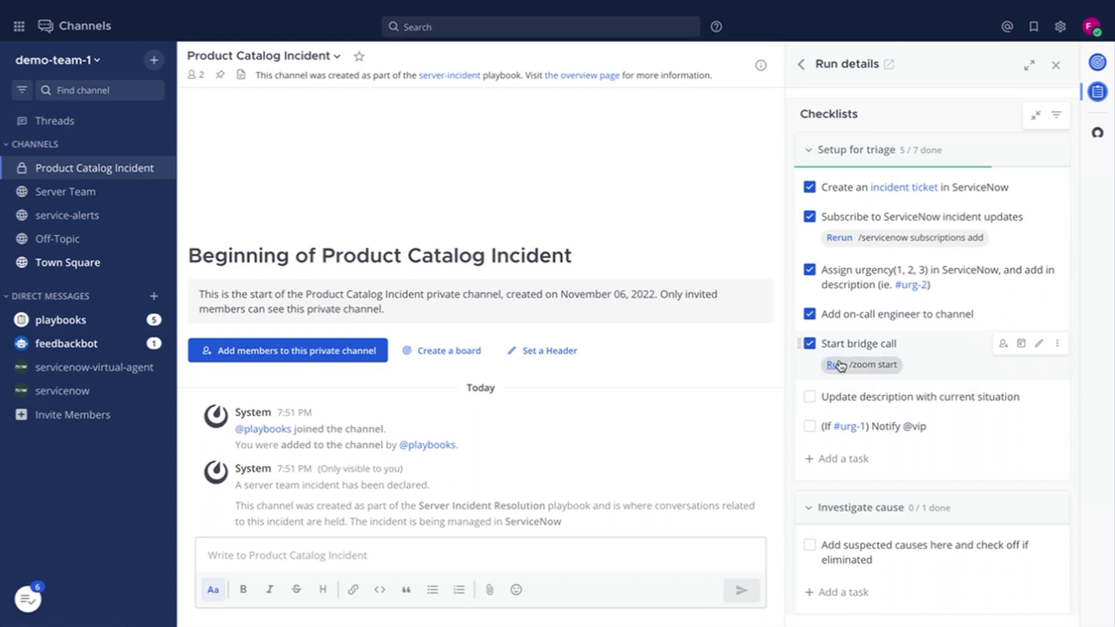
{"action": "left_click", "coordinate": [811, 398]}
{"action": "left_click", "coordinate": [810, 427]}
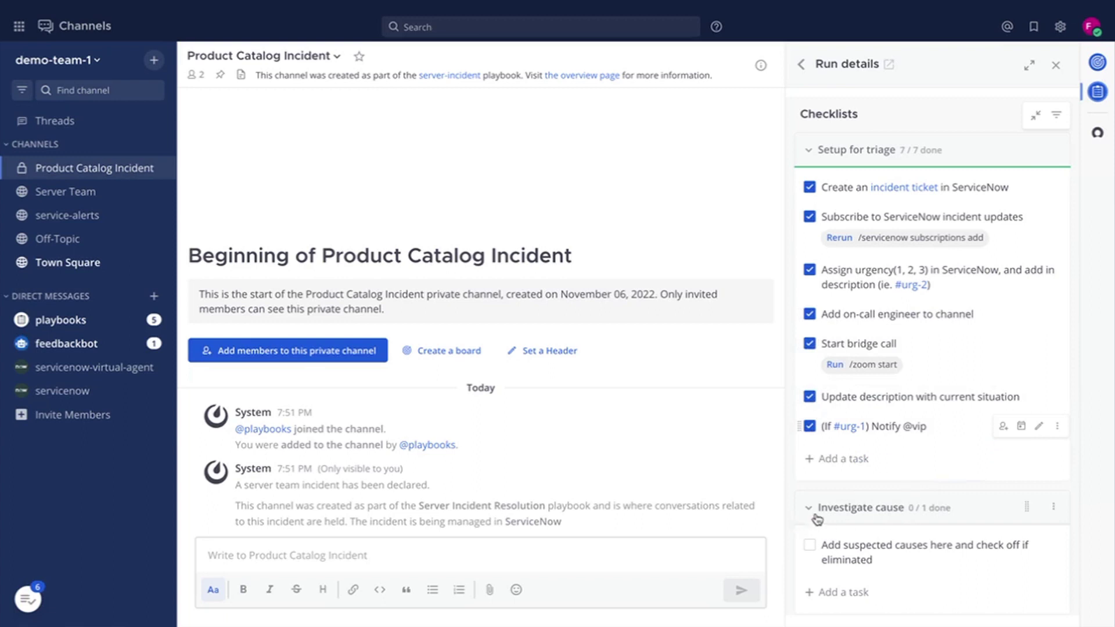
{"action": "scroll", "coordinate": [816, 520], "scroll_direction": "down", "scroll_amount": 3}
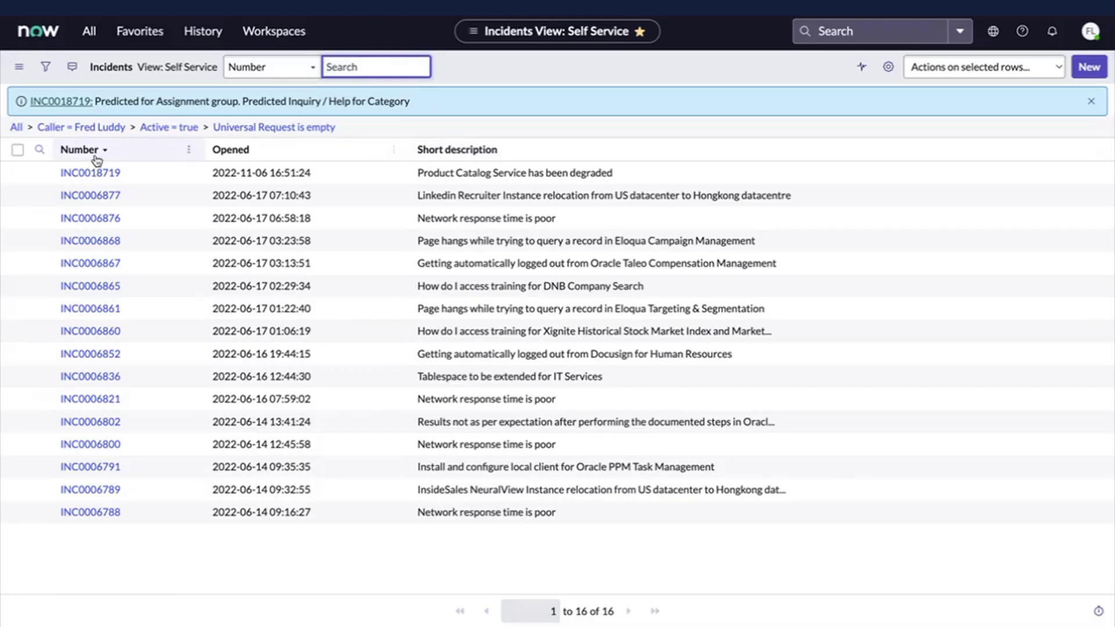
- Set the state of the "Product Catalog Service has been degraded" incident to In Progress in ServiceNow and save the record
{"action": "left_click", "coordinate": [93, 173]}
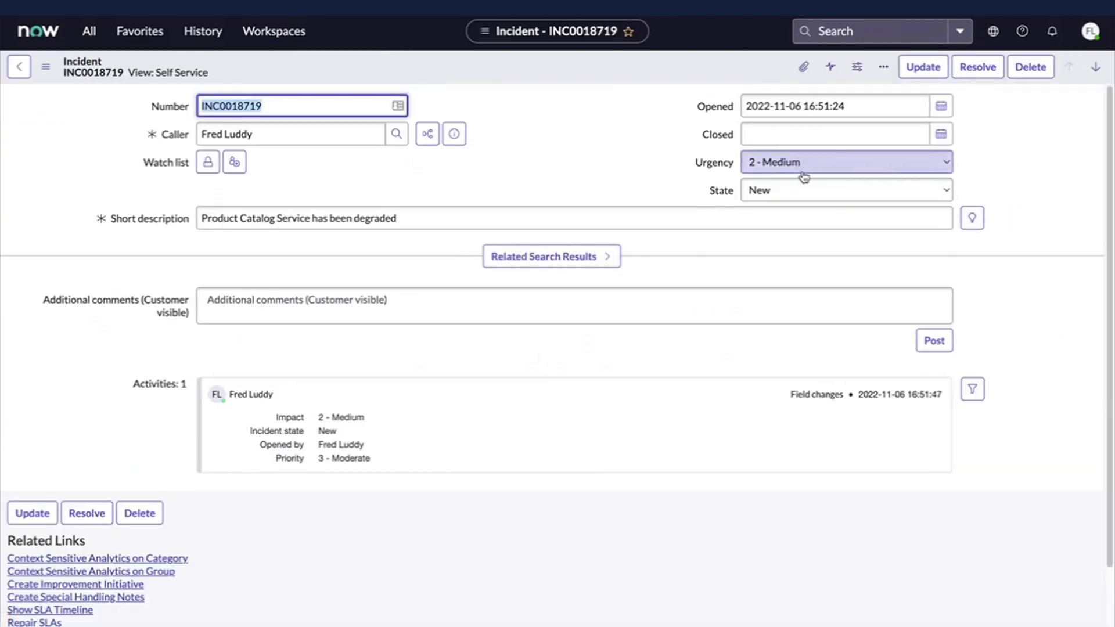
{"action": "left_click", "coordinate": [797, 192]}
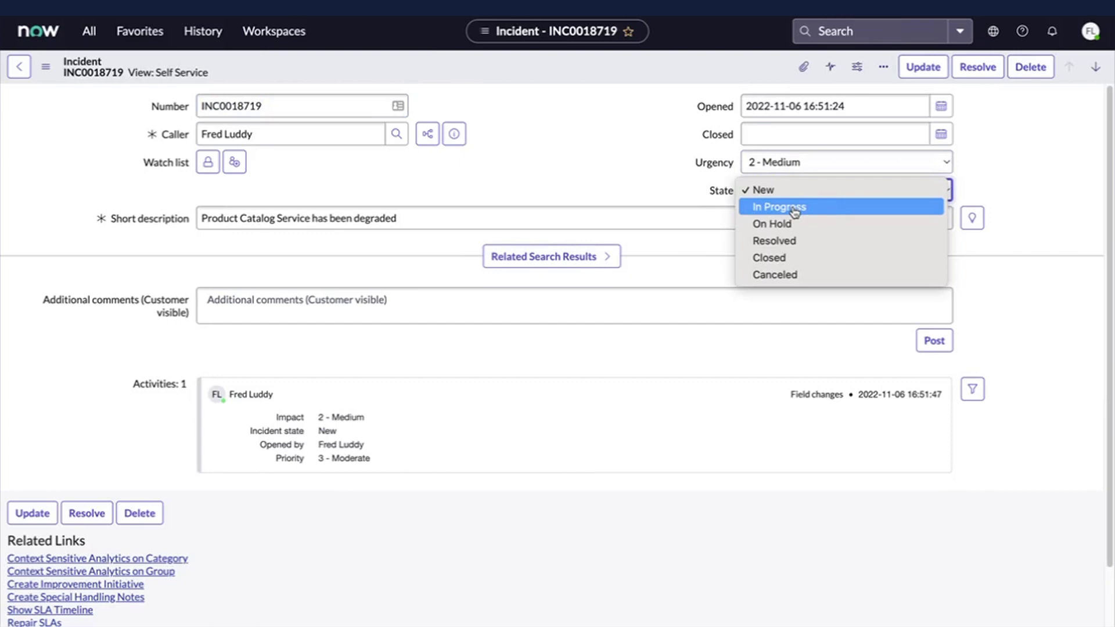
{"action": "left_click", "coordinate": [795, 209]}
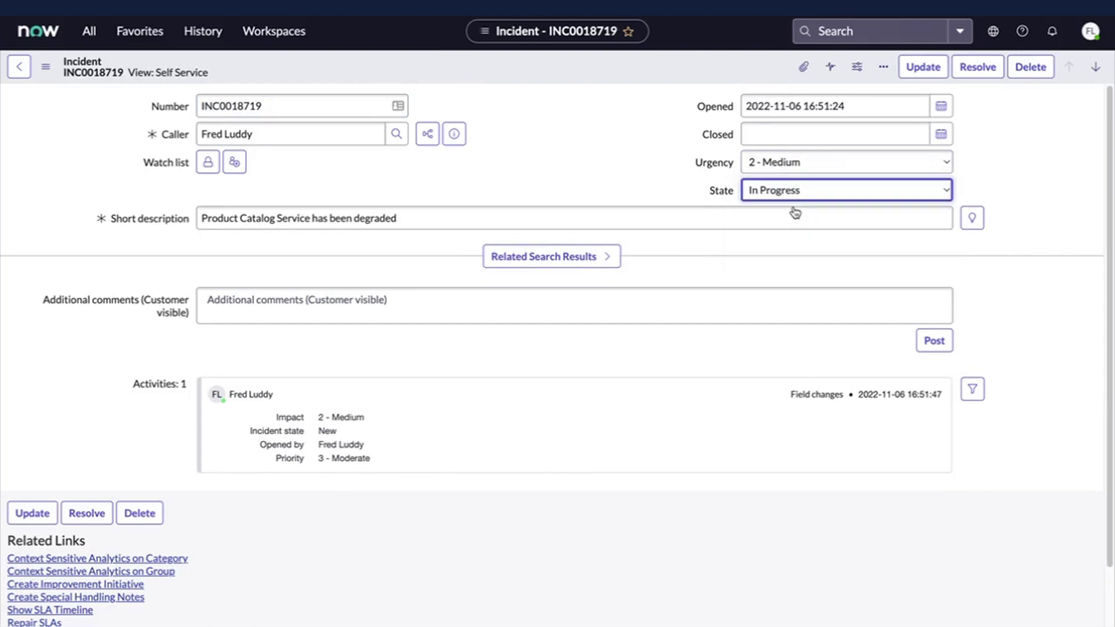
{"action": "left_click", "coordinate": [923, 68]}
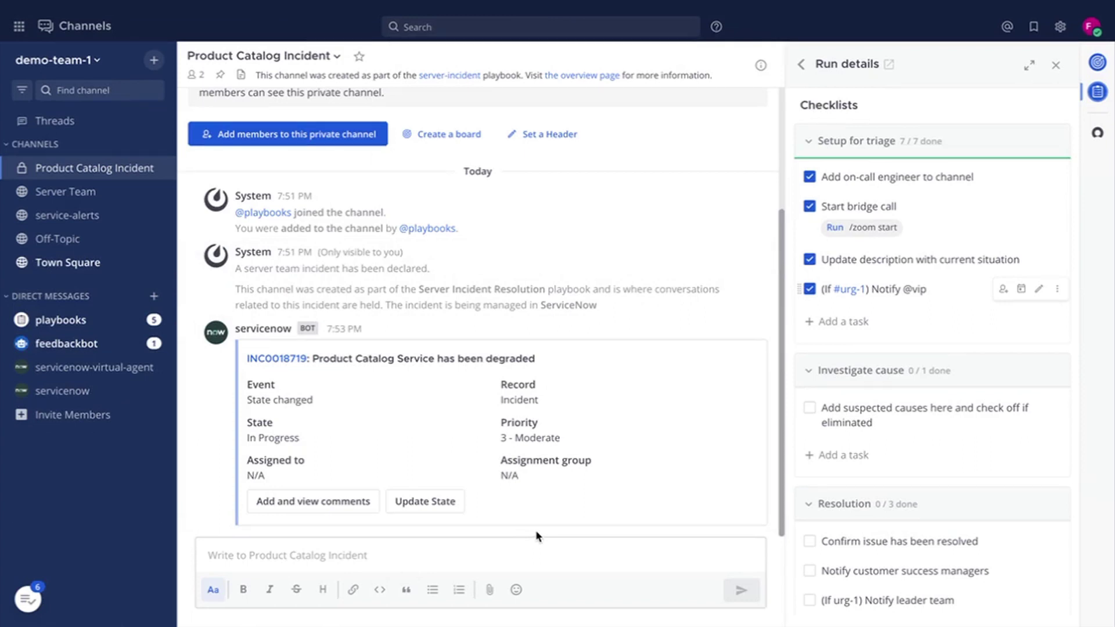
- Mark the suspected causes task under Investigate cause as done in the Mattermost run checklist
{"action": "left_click", "coordinate": [810, 408]}
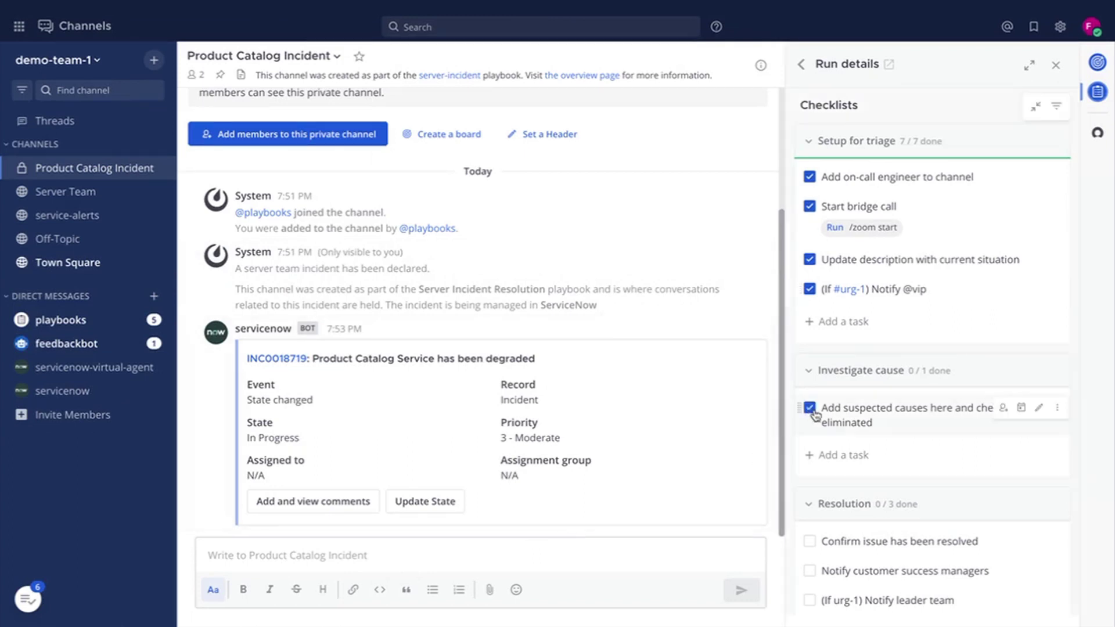
{"action": "scroll", "coordinate": [868, 476], "scroll_direction": "down", "scroll_amount": 1}
{"action": "scroll", "coordinate": [868, 476], "scroll_direction": "down", "scroll_amount": 3}
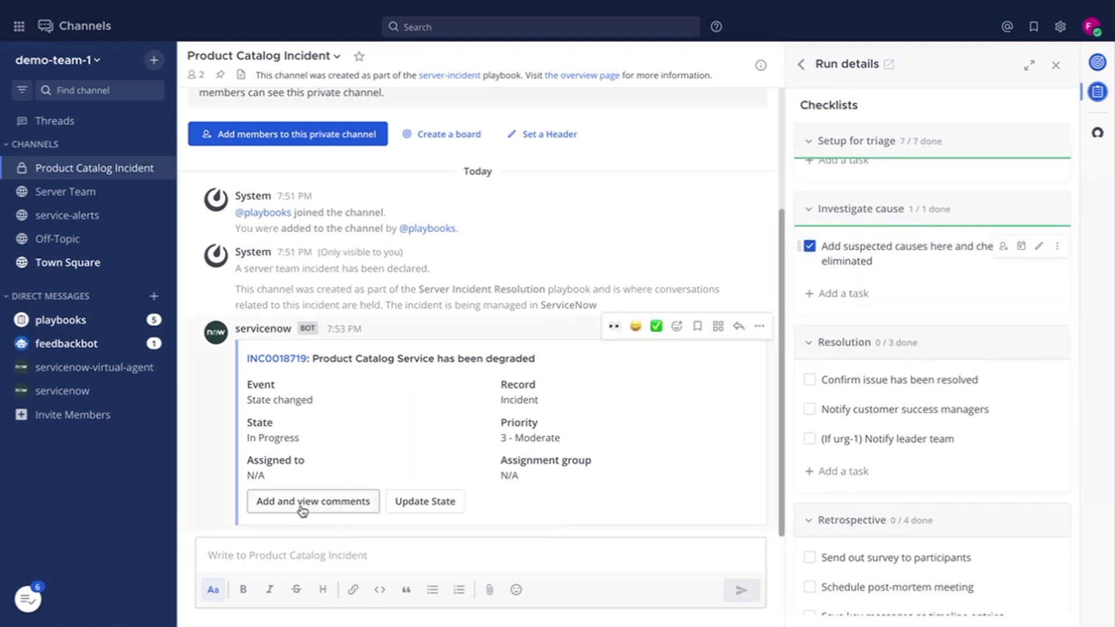
- Add the comment "Some customers are having problems now because of this incident" to the Product Catalog incident from its channel notification
{"action": "left_click", "coordinate": [322, 503]}
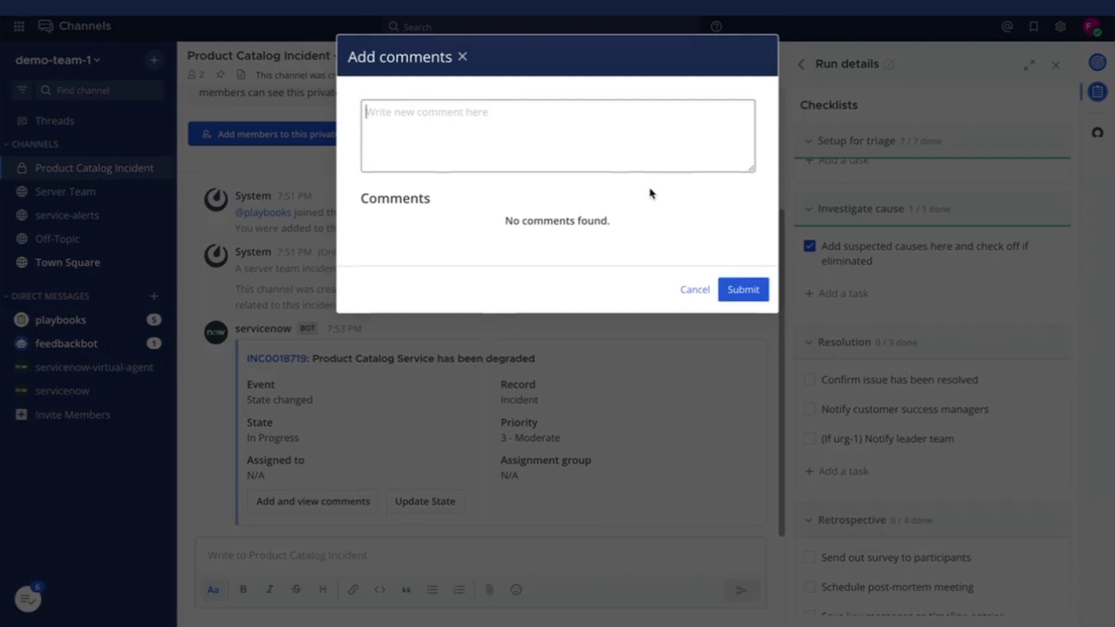
{"action": "type", "text": "Some"}
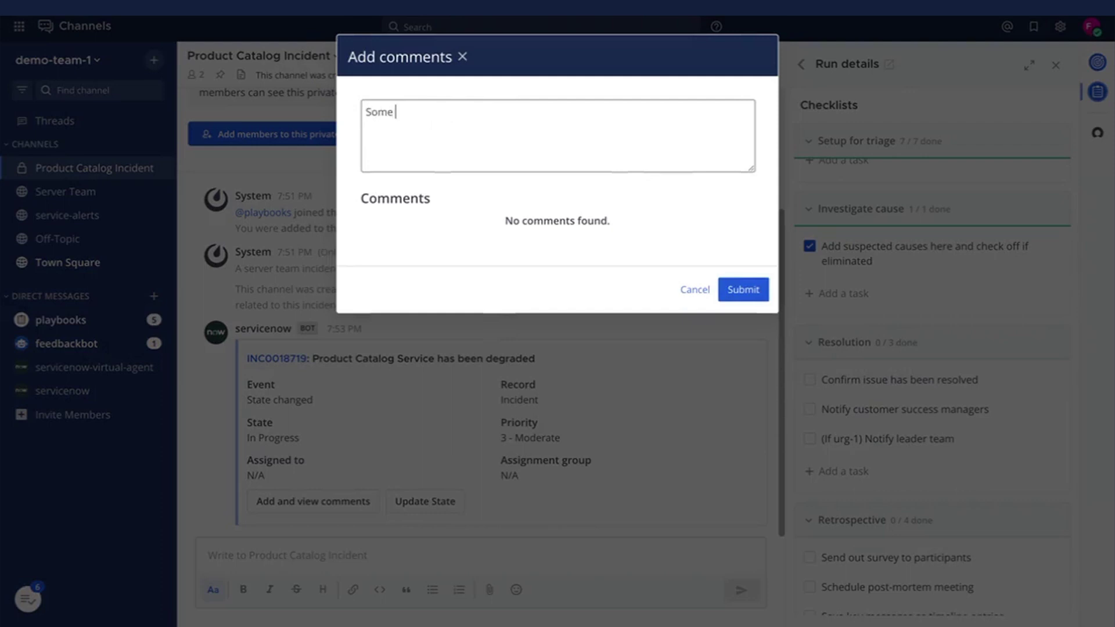
{"action": "type", "text": " customers are having pro"}
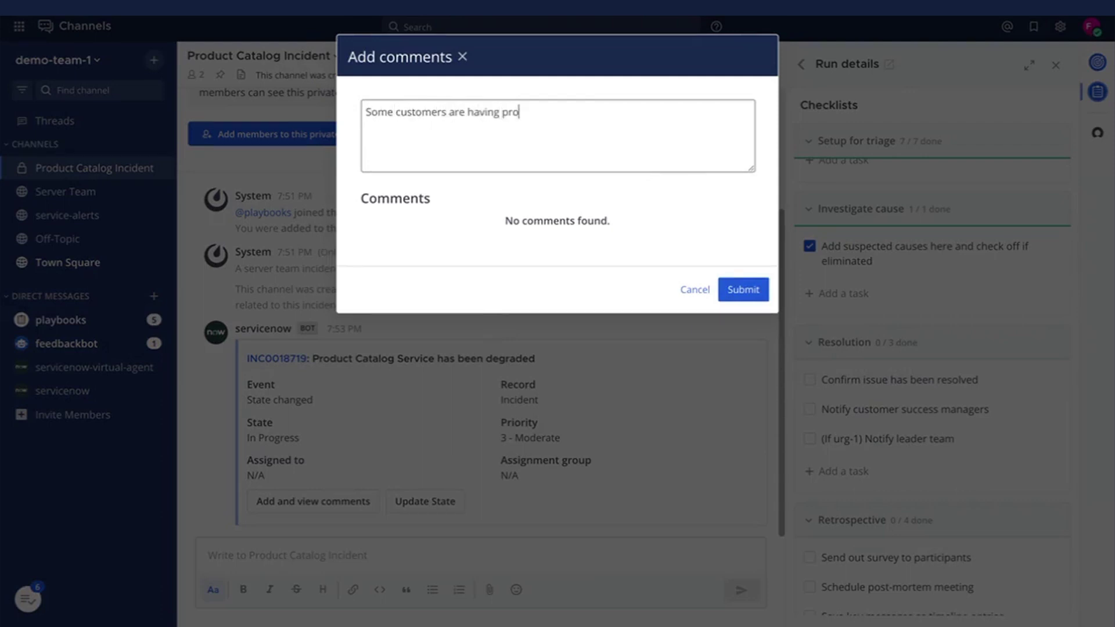
{"action": "type", "text": "blems now because of this incident"}
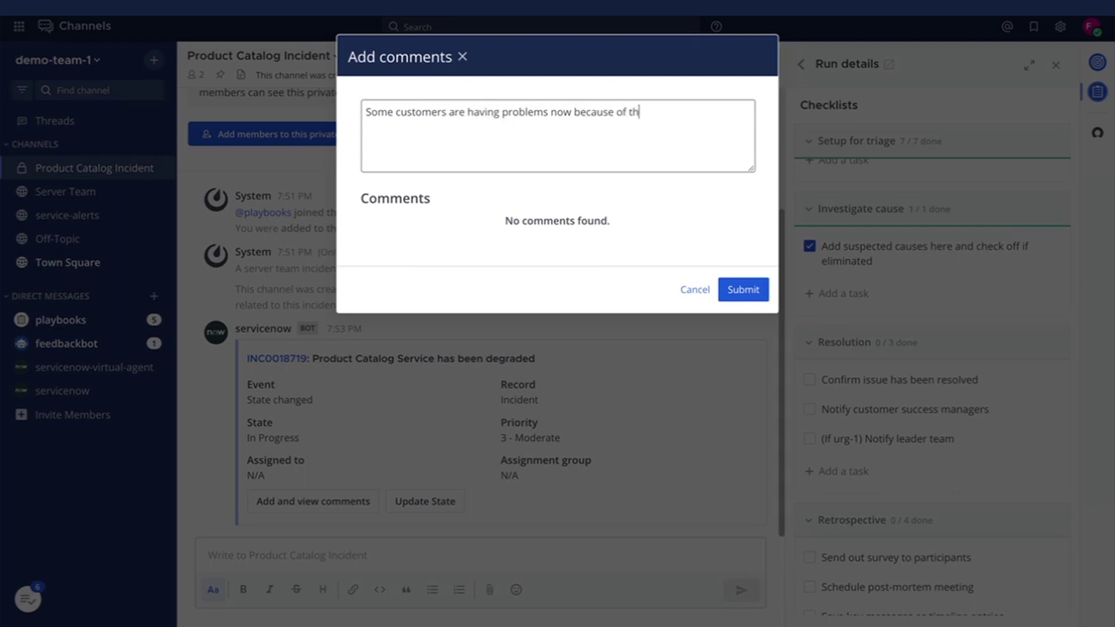
{"action": "left_click", "coordinate": [755, 290]}
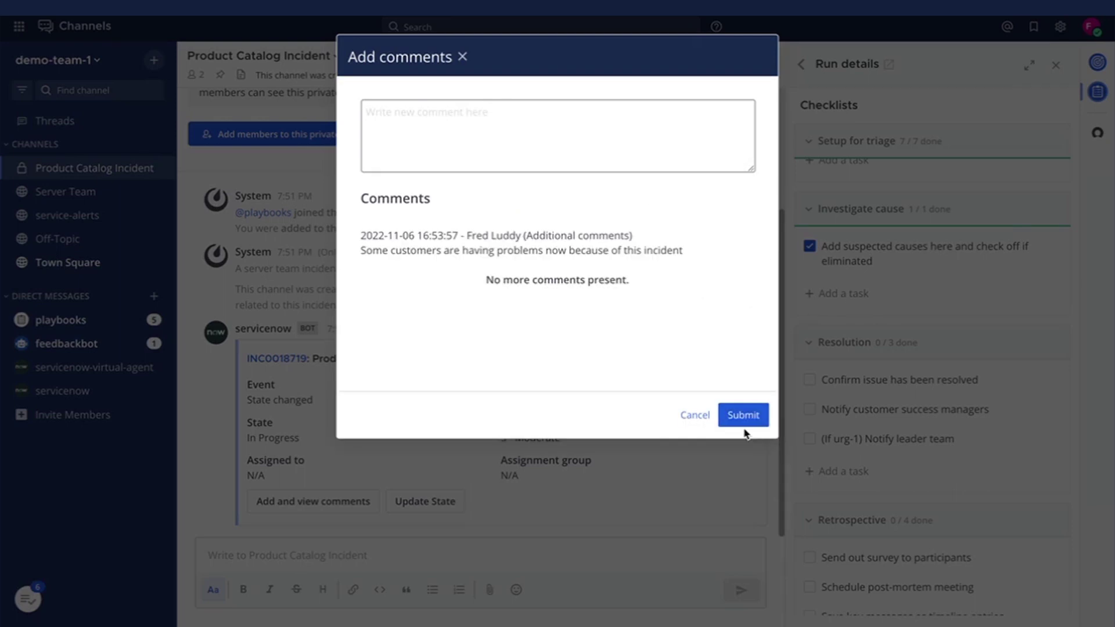
{"action": "left_click", "coordinate": [695, 416]}
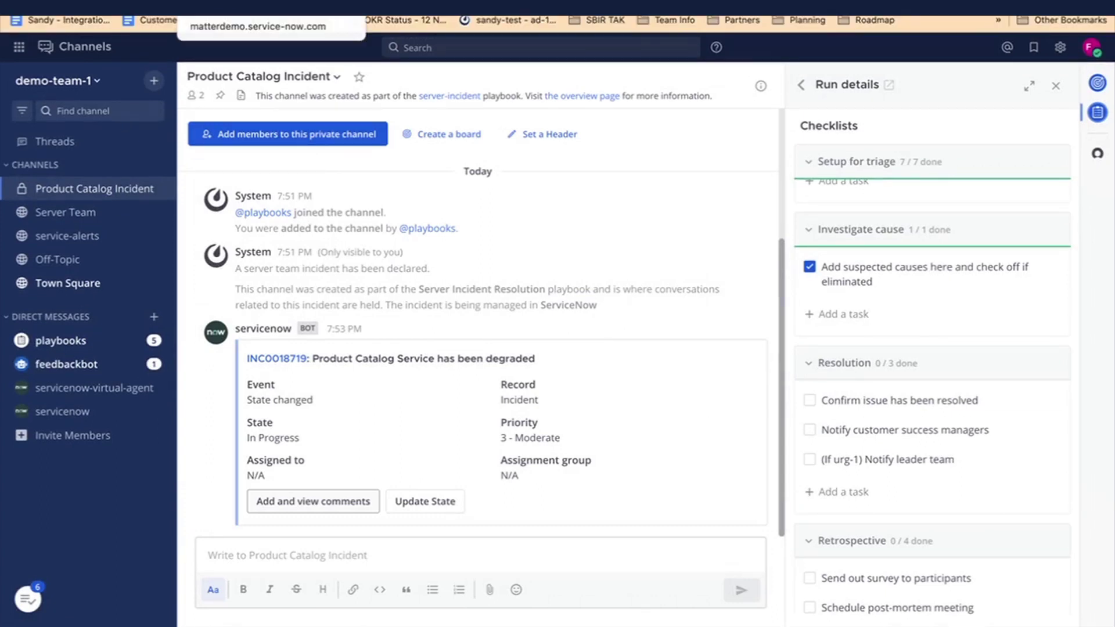
{"action": "left_click", "coordinate": [153, 20]}
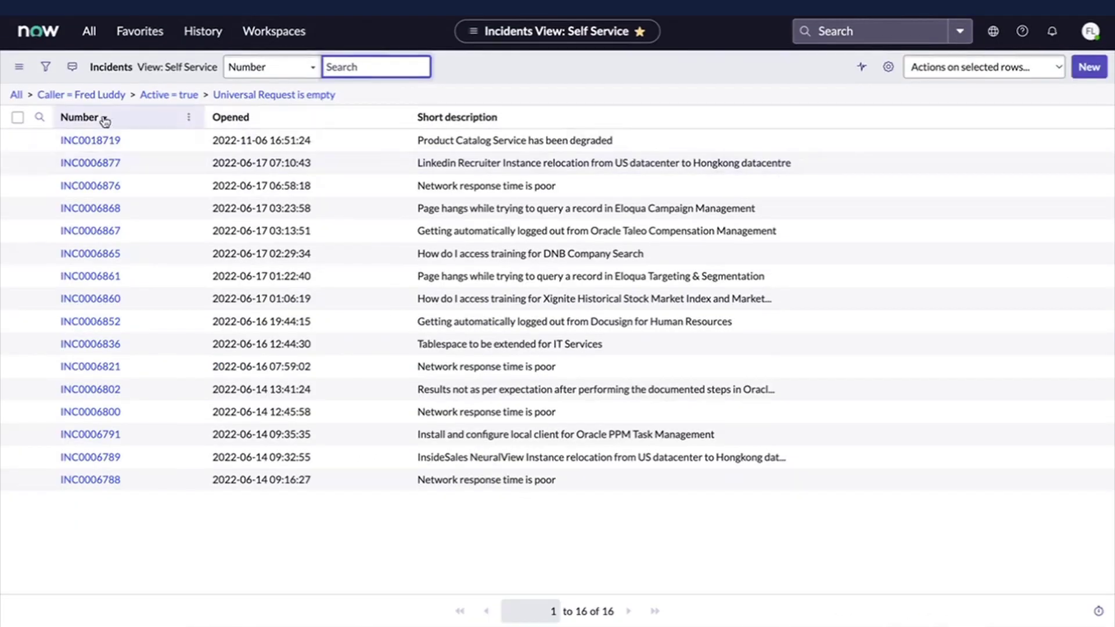
{"action": "left_click", "coordinate": [105, 142]}
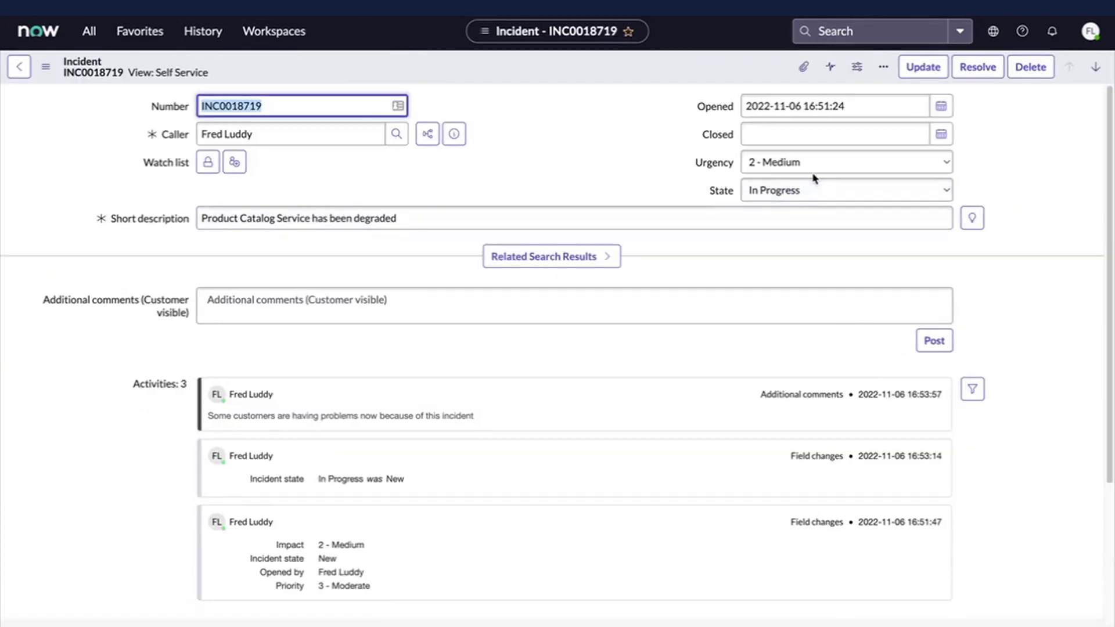
{"action": "left_click", "coordinate": [773, 134]}
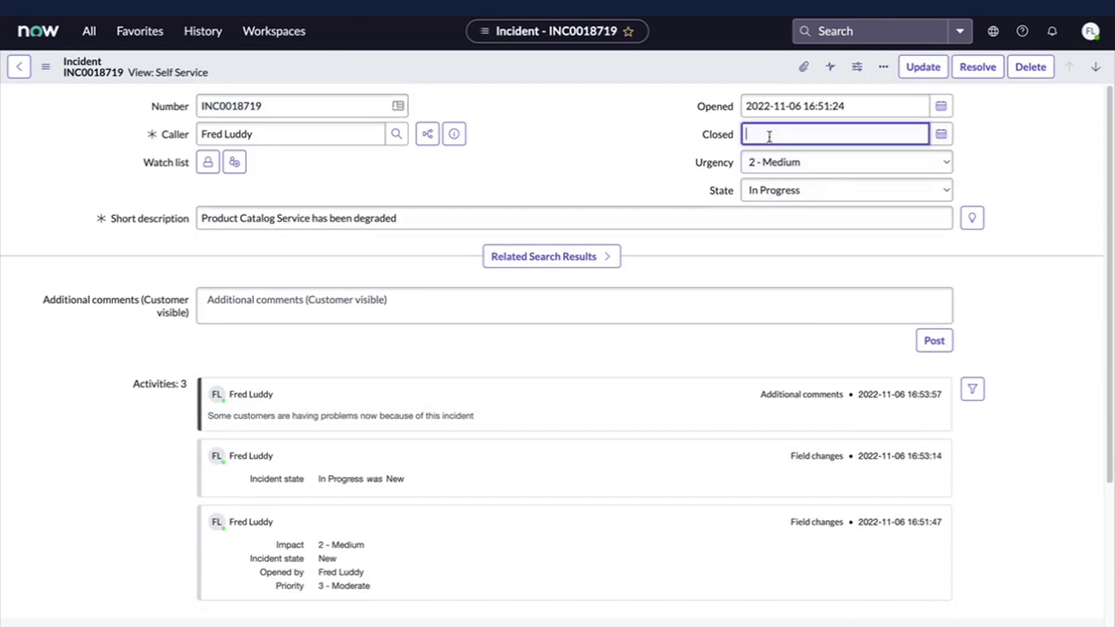
{"action": "left_click", "coordinate": [941, 134]}
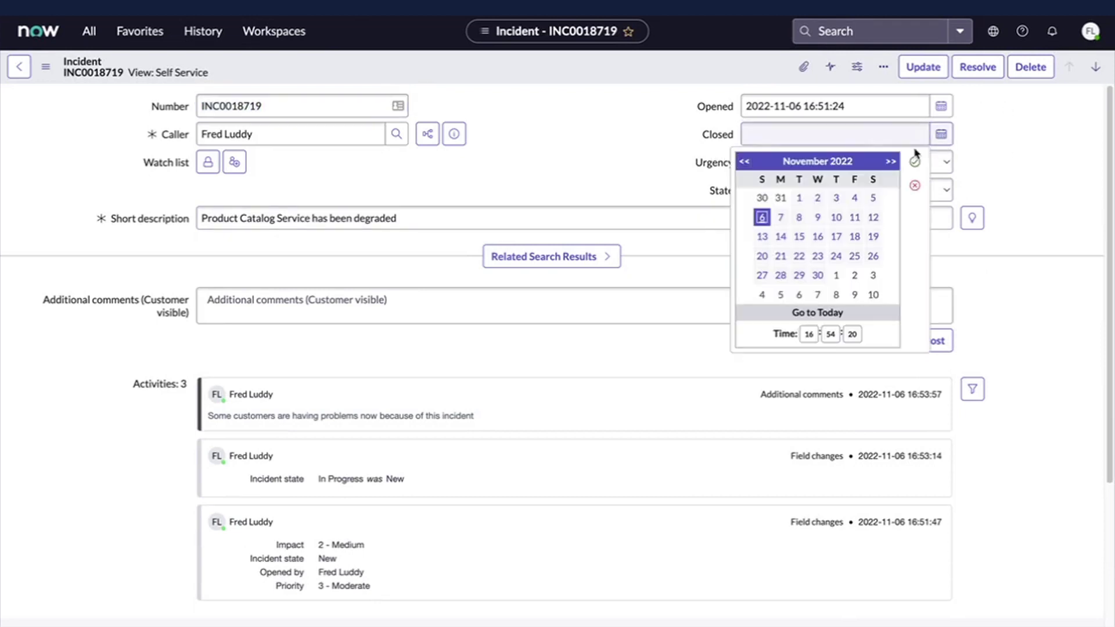
{"action": "left_click", "coordinate": [763, 217]}
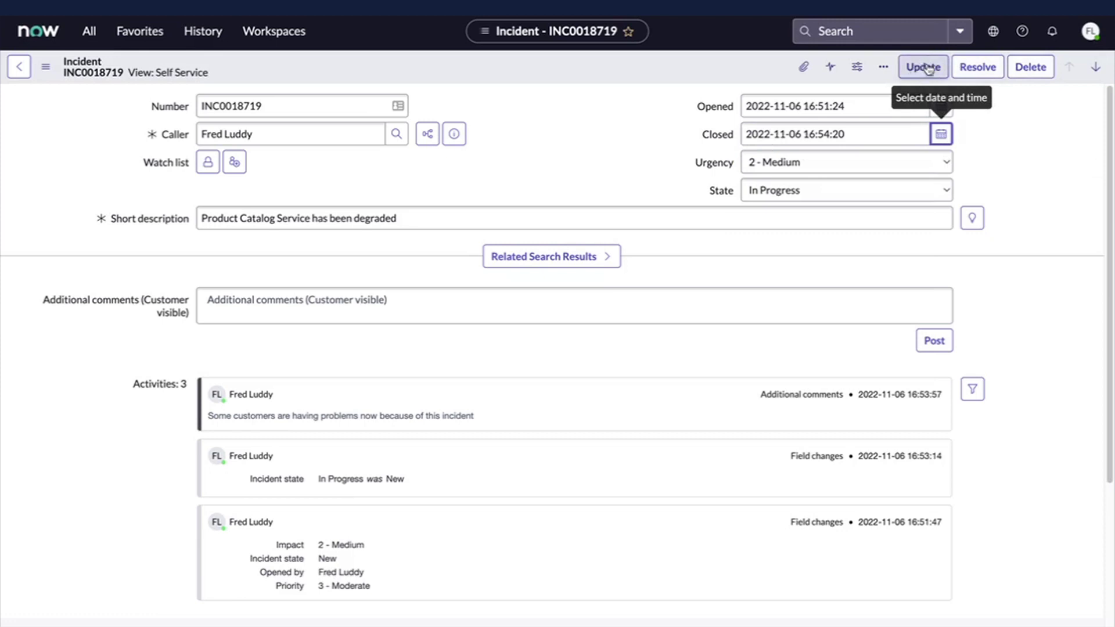
{"action": "left_click", "coordinate": [974, 69]}
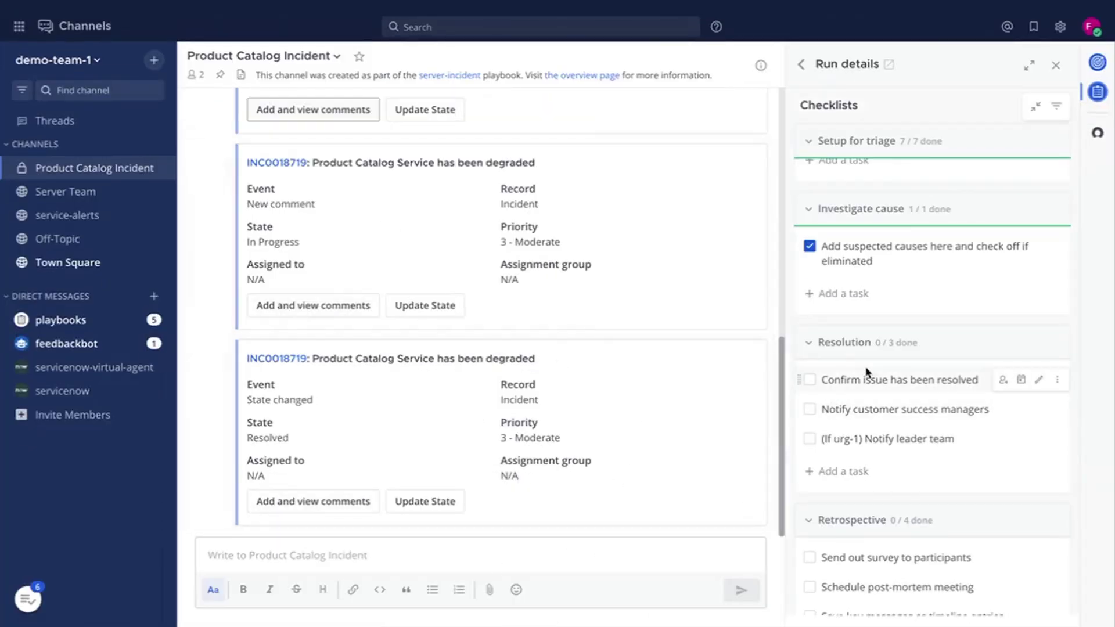
- Finish the Product Catalog Incident playbook run in Mattermost with its outstanding tasks left open
{"action": "scroll", "coordinate": [859, 375], "scroll_direction": "down", "scroll_amount": 3}
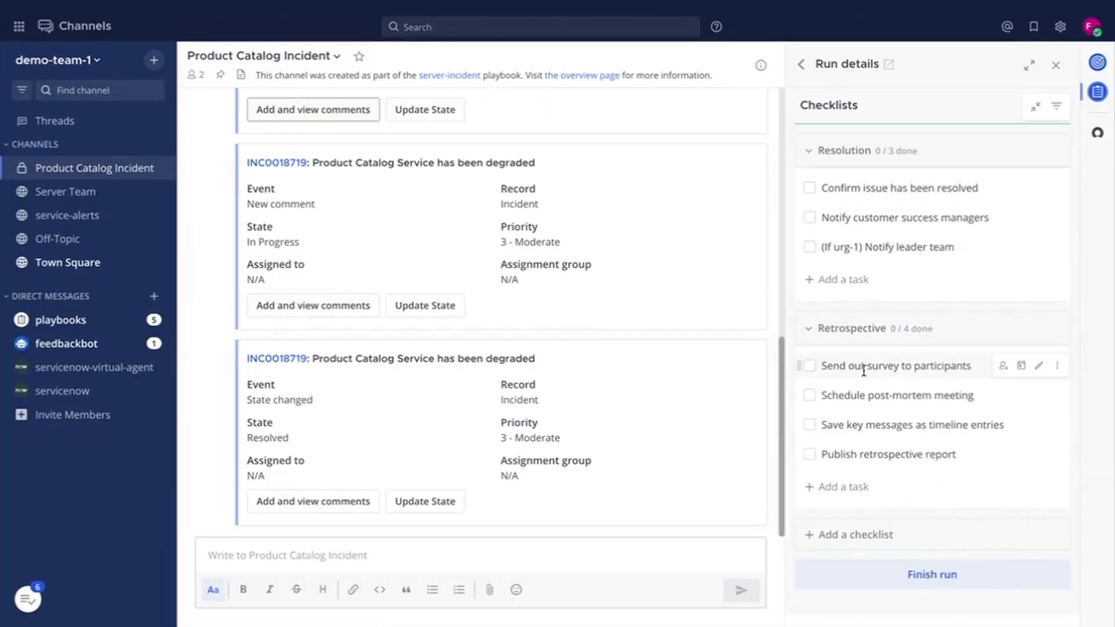
{"action": "left_click", "coordinate": [927, 581]}
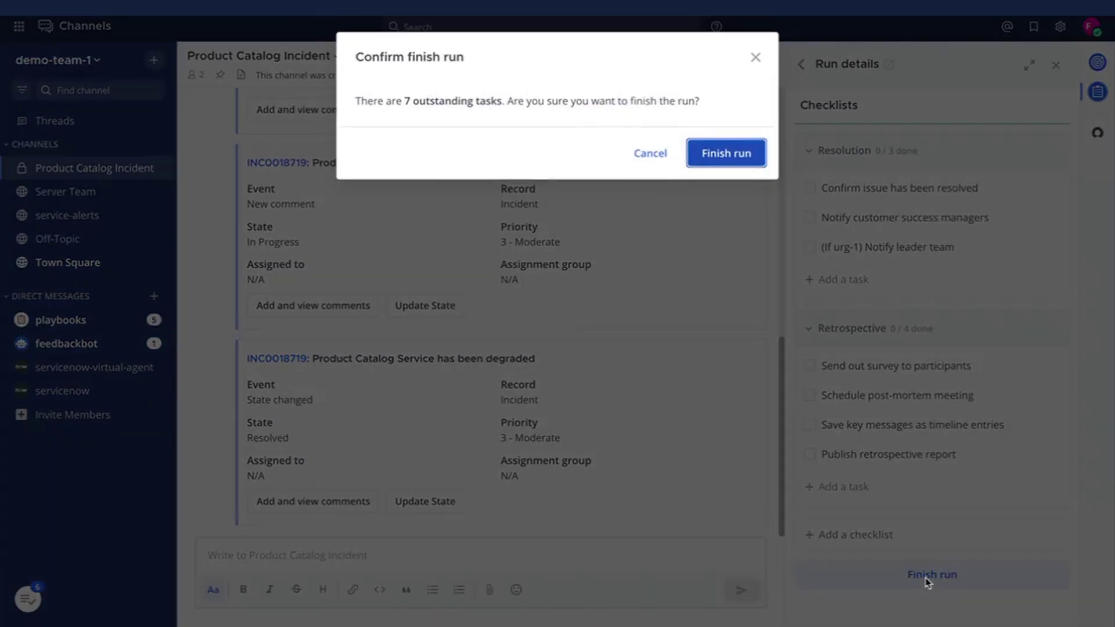
{"action": "left_click", "coordinate": [707, 162]}
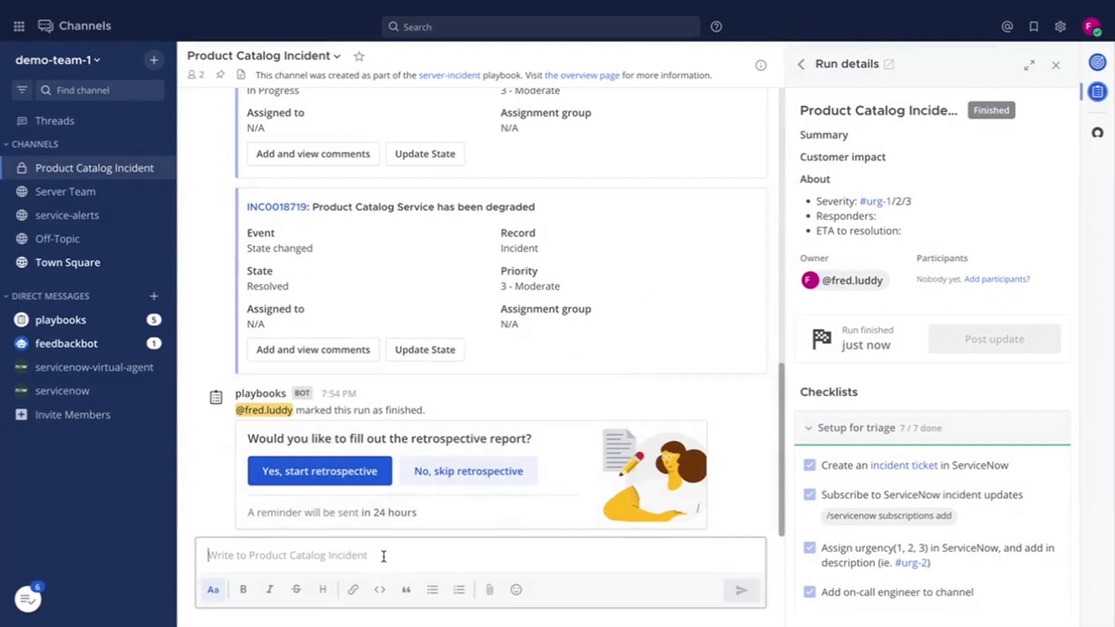
- Post the message "Great job everyone!" in the Product Catalog Incident channel
{"action": "type", "text": "Great j"}
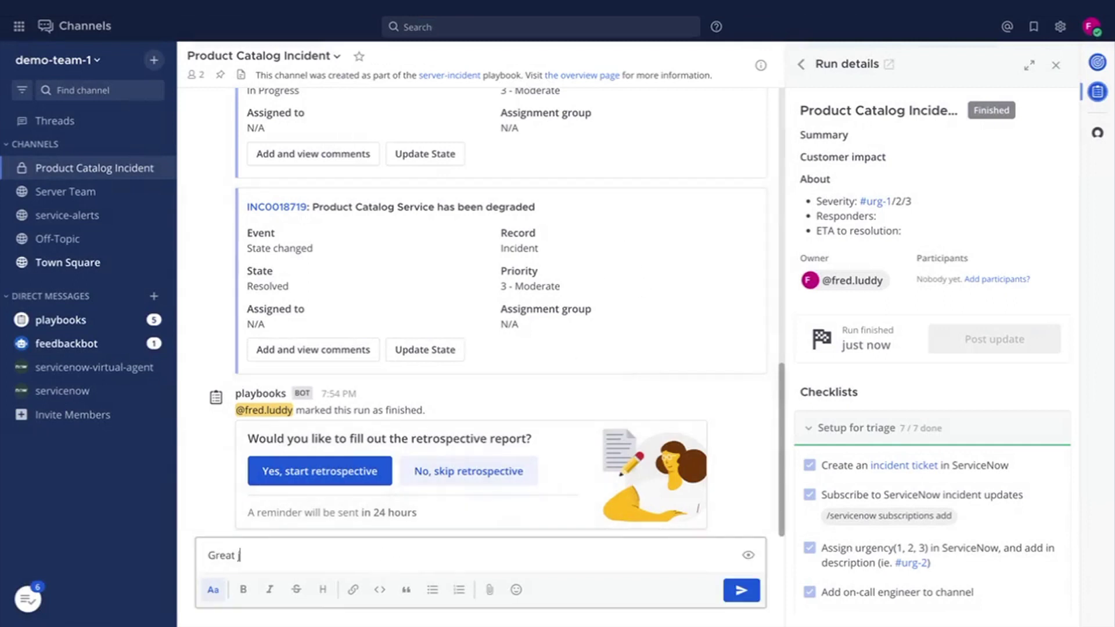
{"action": "type", "text": "ob everyone!"}
{"action": "key", "text": "Return"}
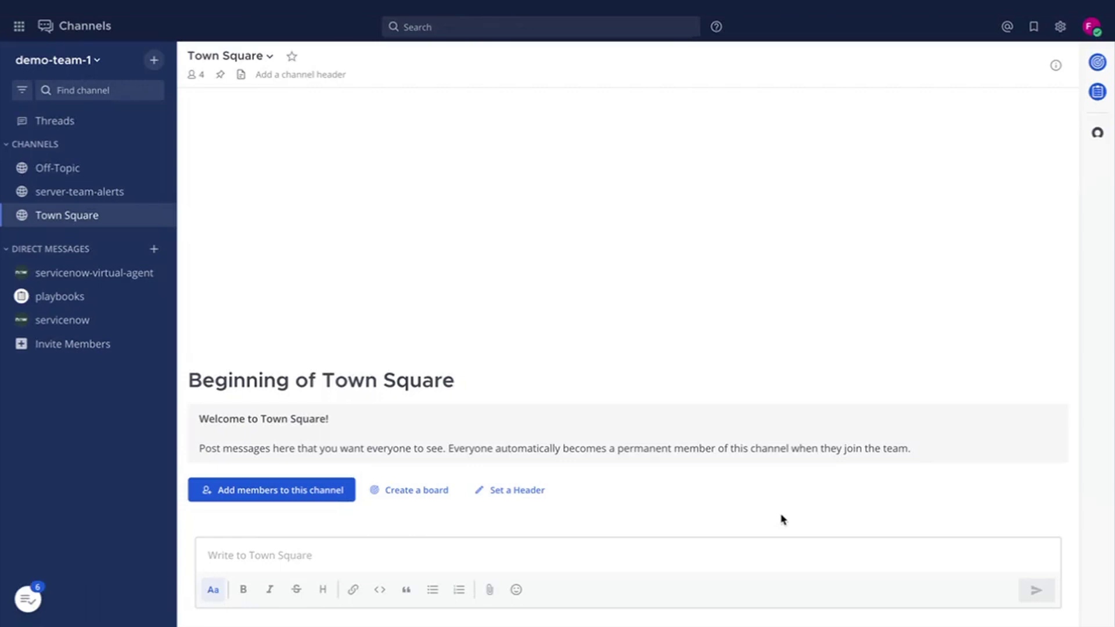
- Message servicenow-virtual-agent "My printer is not working" and answer "yes" to its question about help with Printer Issues
{"action": "left_click", "coordinate": [79, 275]}
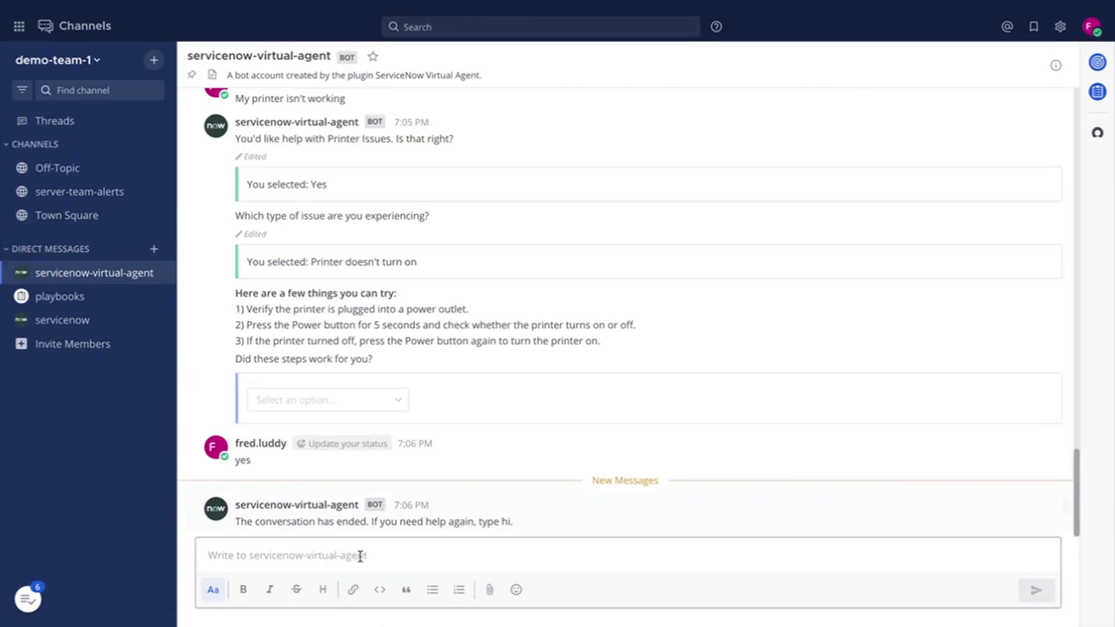
{"action": "type", "text": "My printer is not working"}
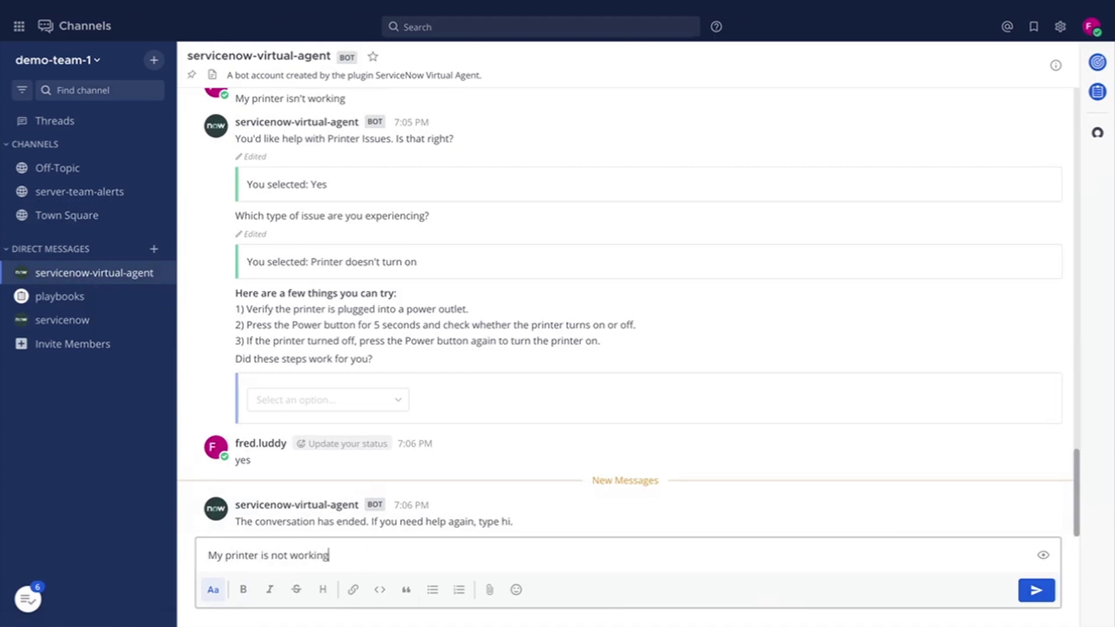
{"action": "key", "text": "Return"}
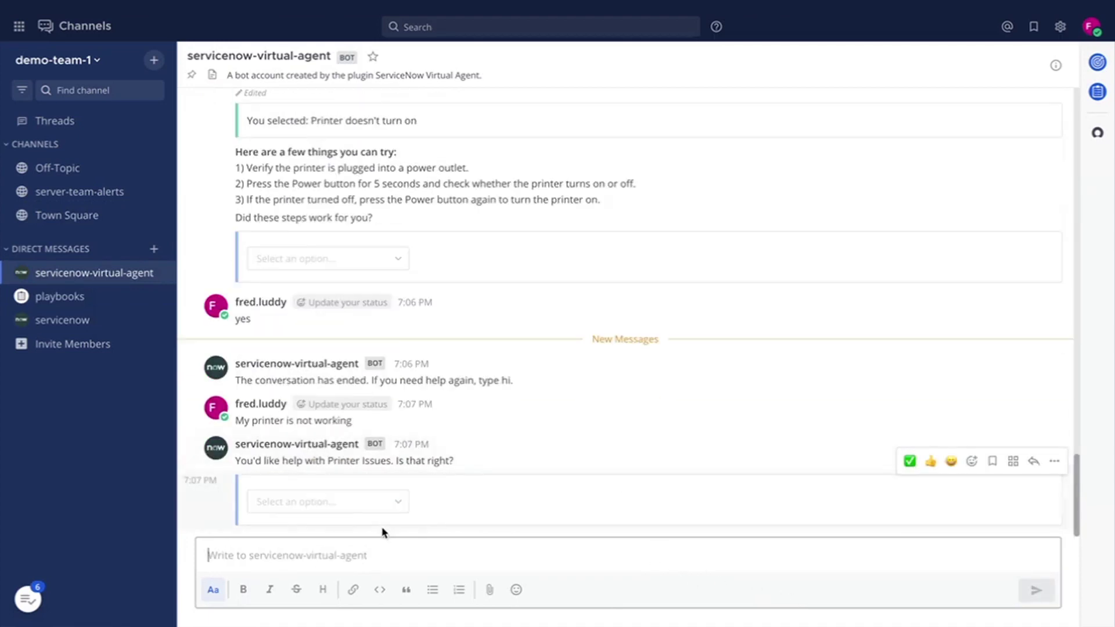
{"action": "type", "text": "yes"}
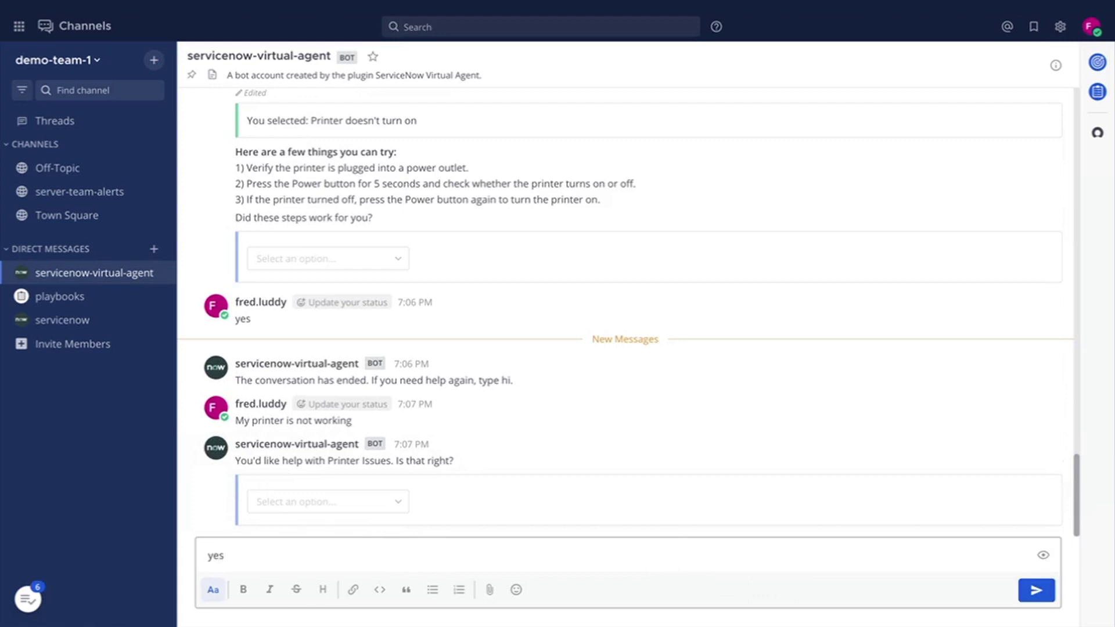
{"action": "key", "text": "Return"}
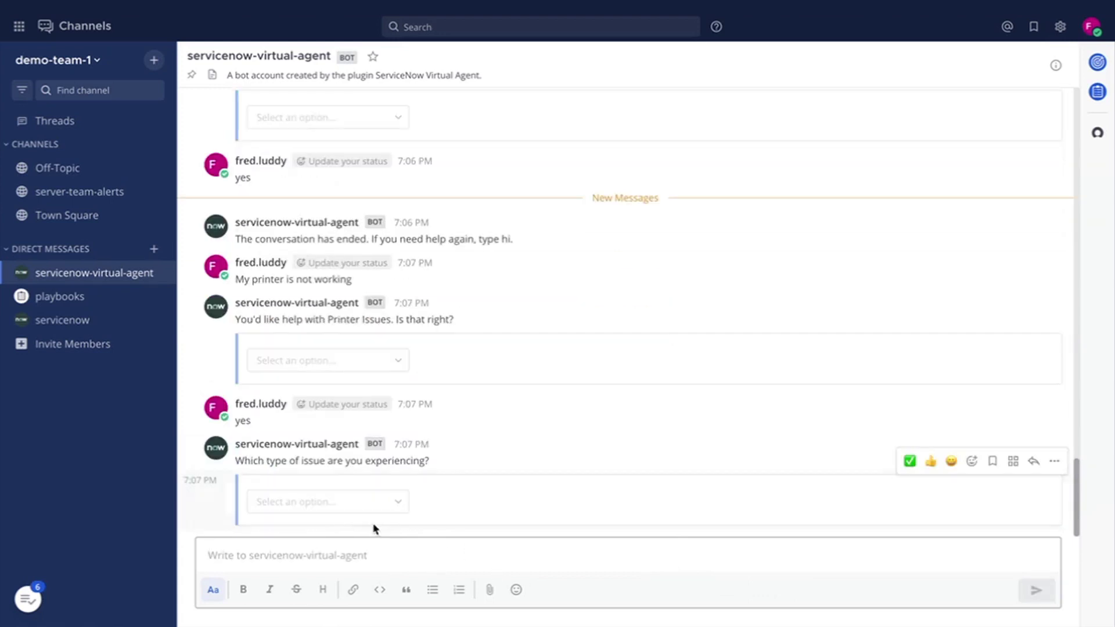
- Choose "Printer doesn't turn on" as the issue type and answer Yes to whether the suggested steps worked
{"action": "left_click", "coordinate": [356, 512]}
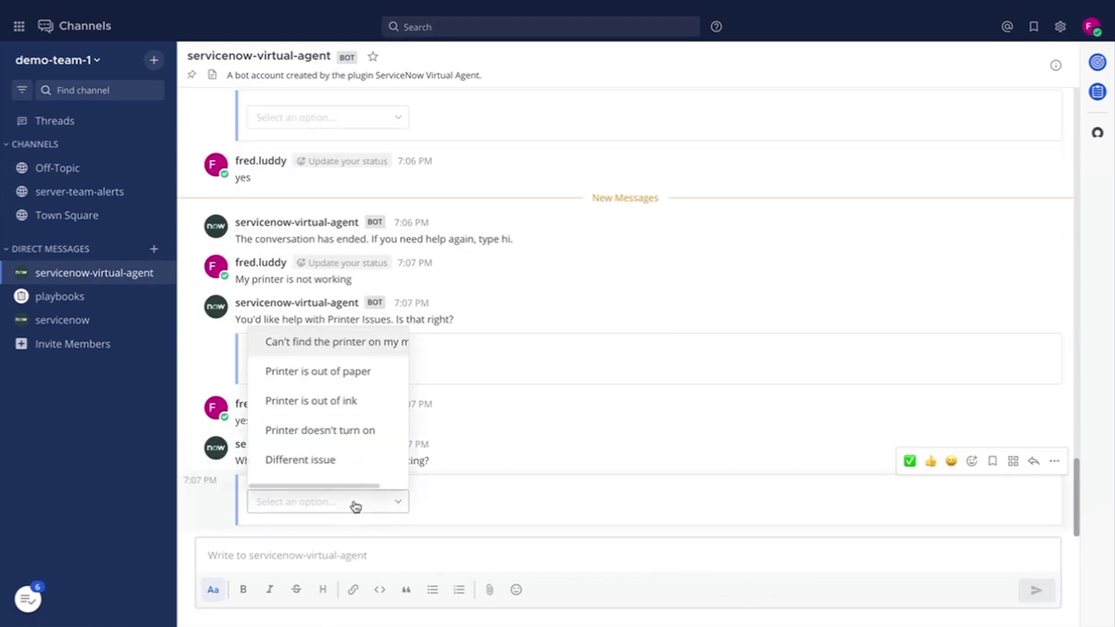
{"action": "left_click", "coordinate": [350, 432]}
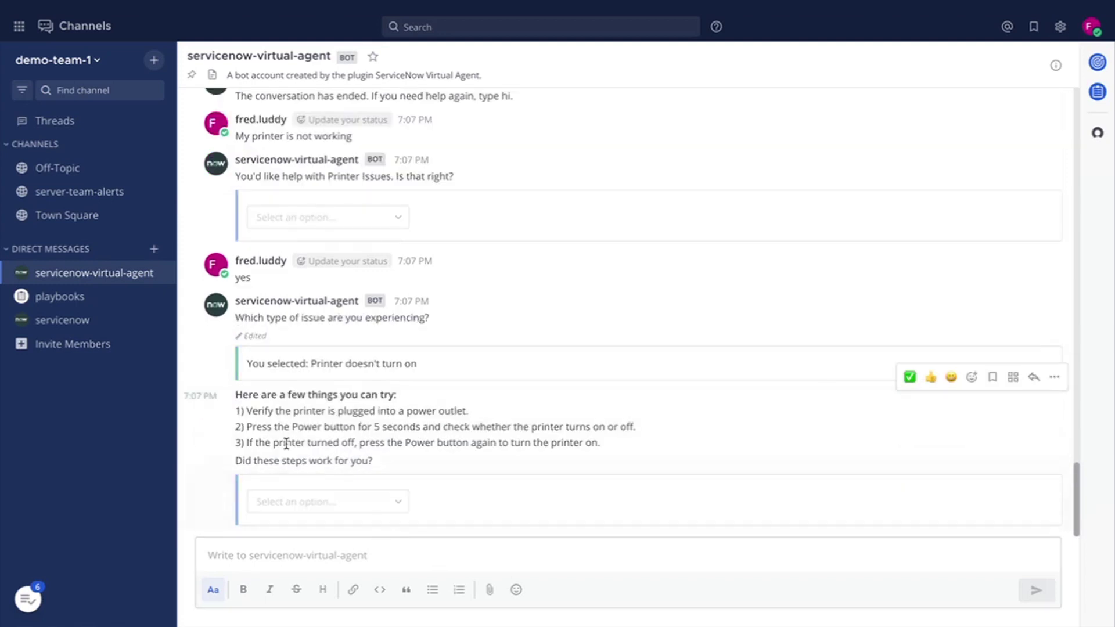
{"action": "left_click", "coordinate": [371, 504]}
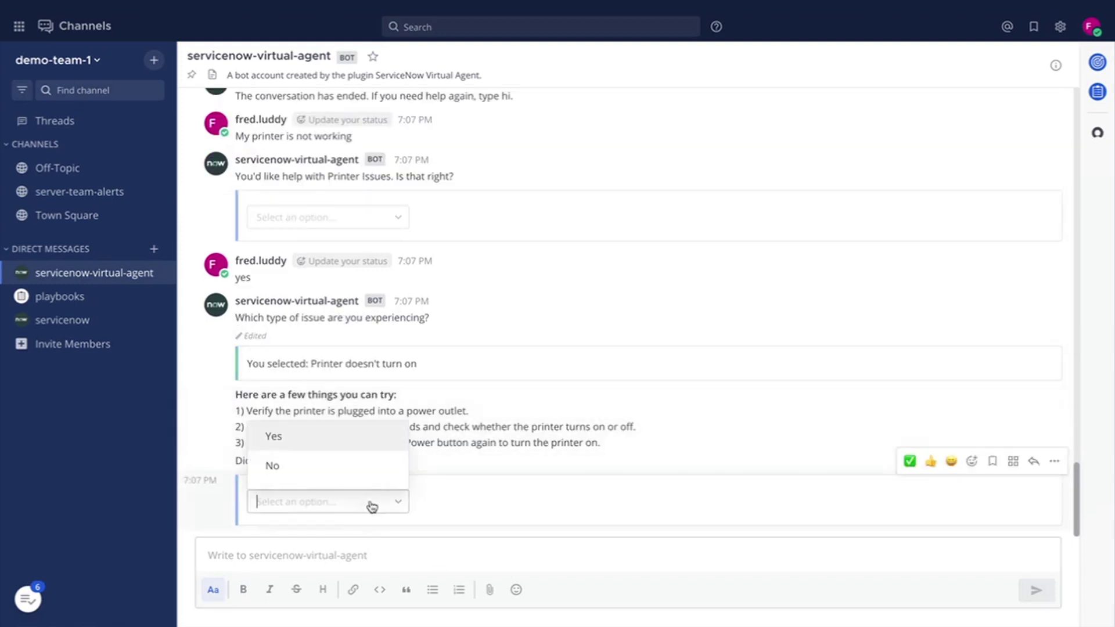
{"action": "left_click", "coordinate": [326, 445]}
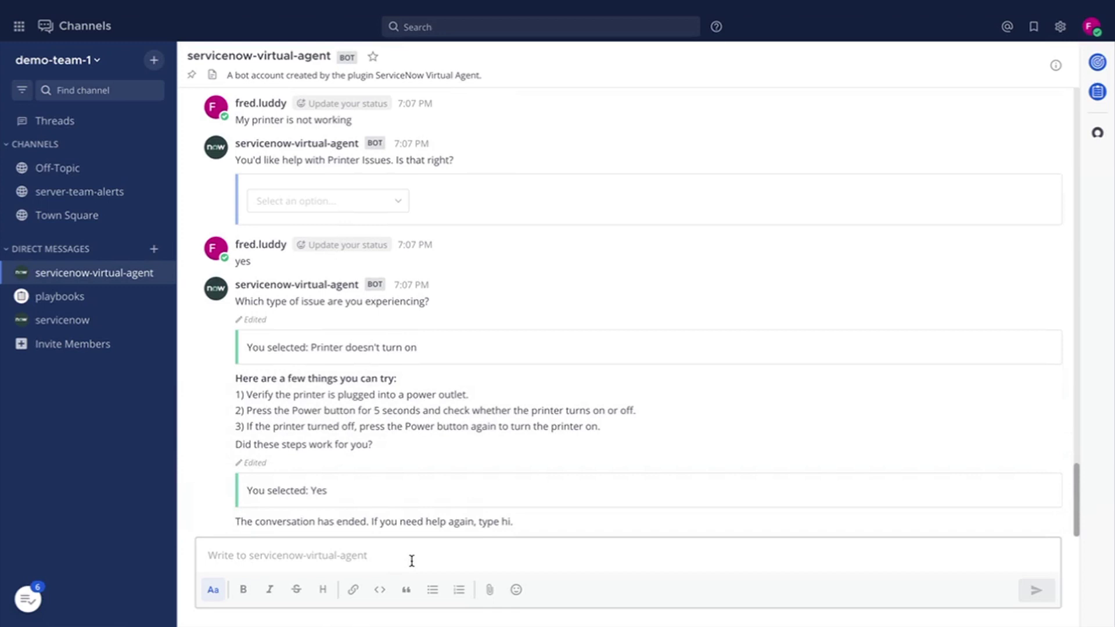